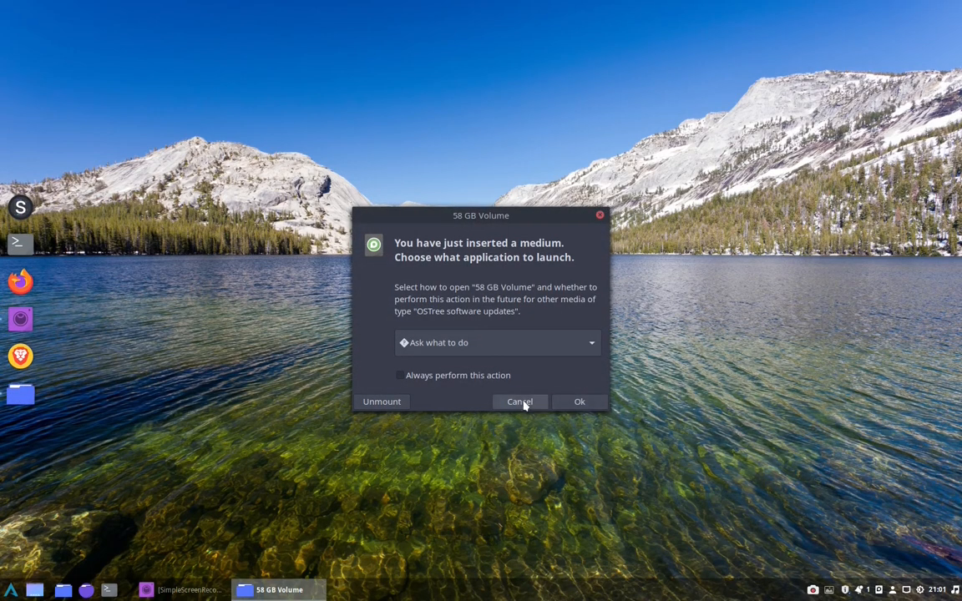
Dismiss the prompt for the inserted 58 GB Volume, then open the Home folder and the Disks utility
click(523, 401)
click(62, 589)
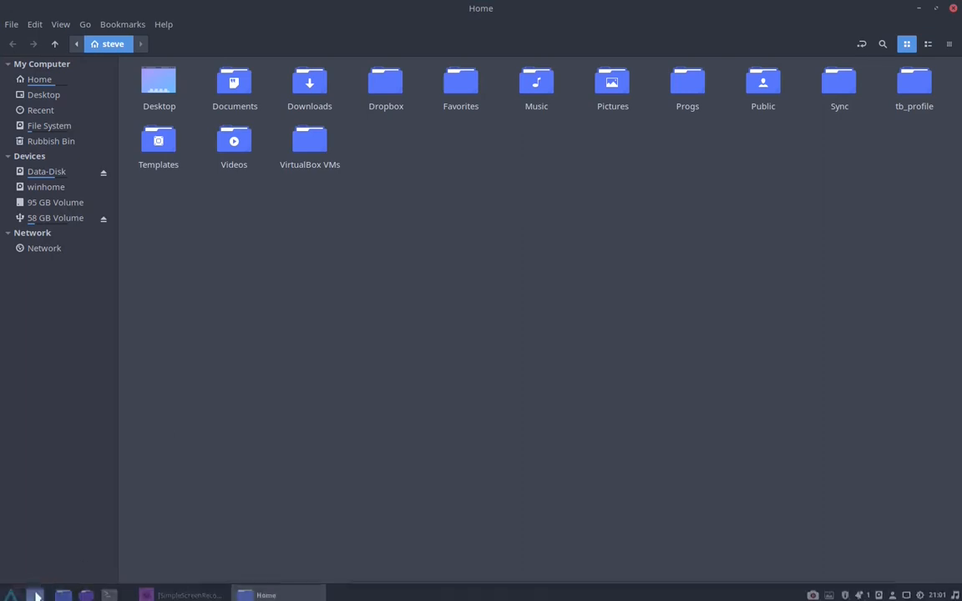
click(12, 589)
text(disk)
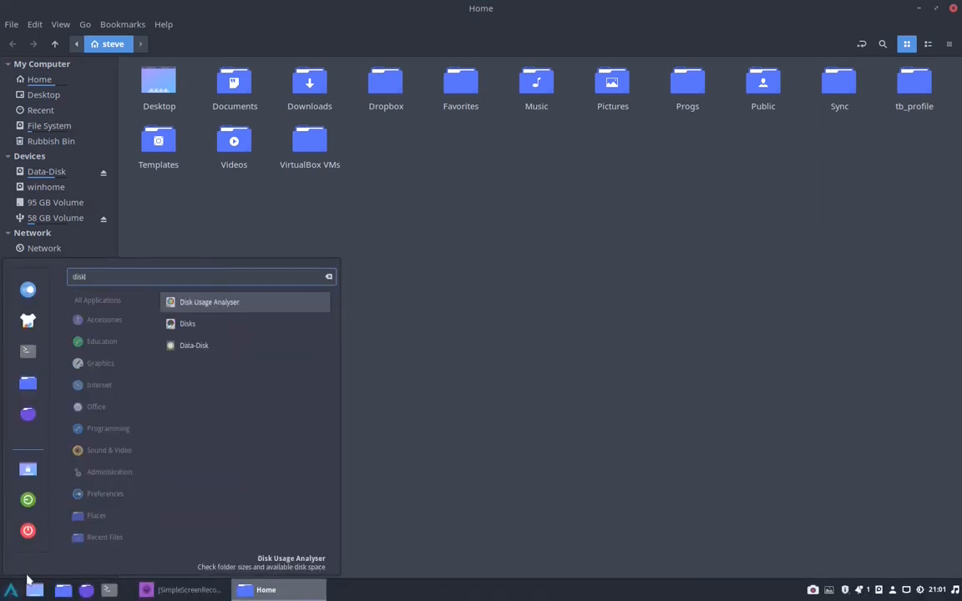
key(Down)
key(Return)
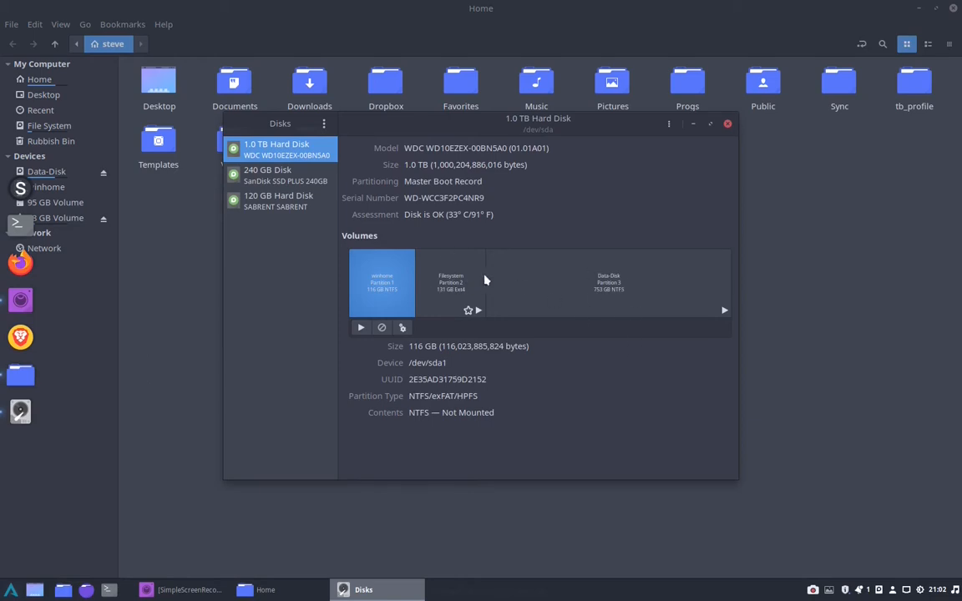
Examine the EFI and filesystem partitions on the 240 GB disk and the EFI partition on the 120 GB external disk, then close both windows
click(255, 172)
click(399, 270)
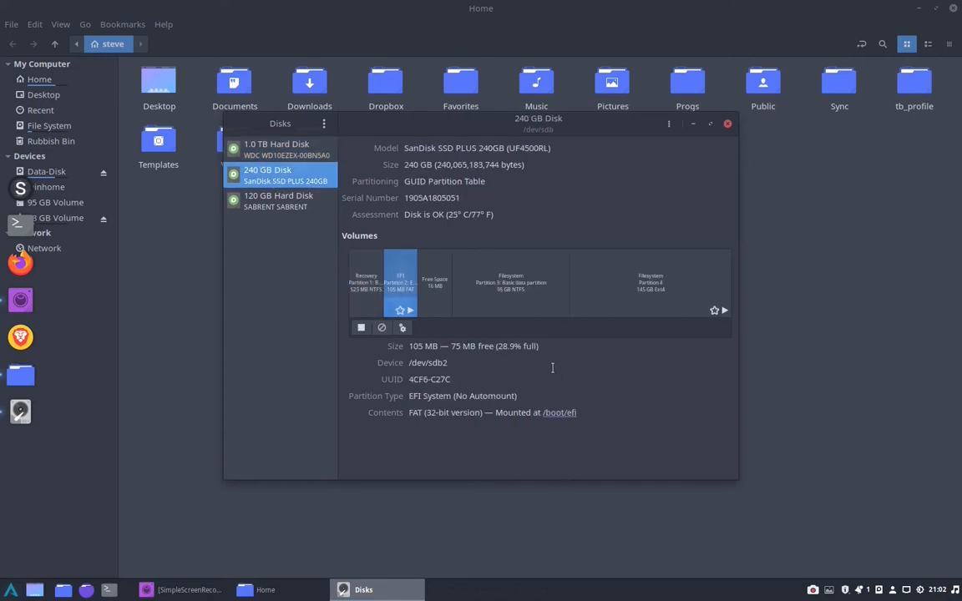
click(522, 302)
click(660, 302)
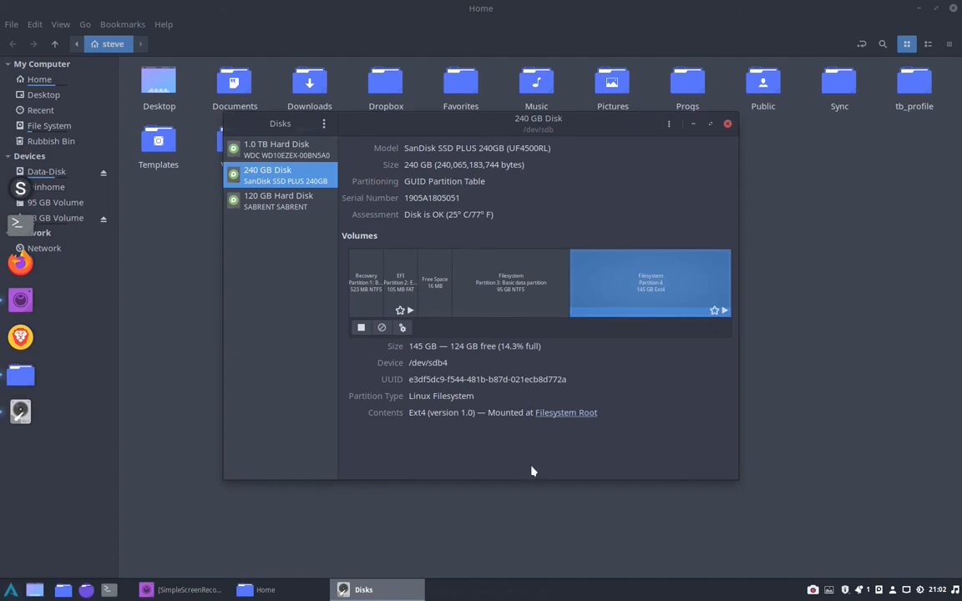
click(278, 200)
click(400, 267)
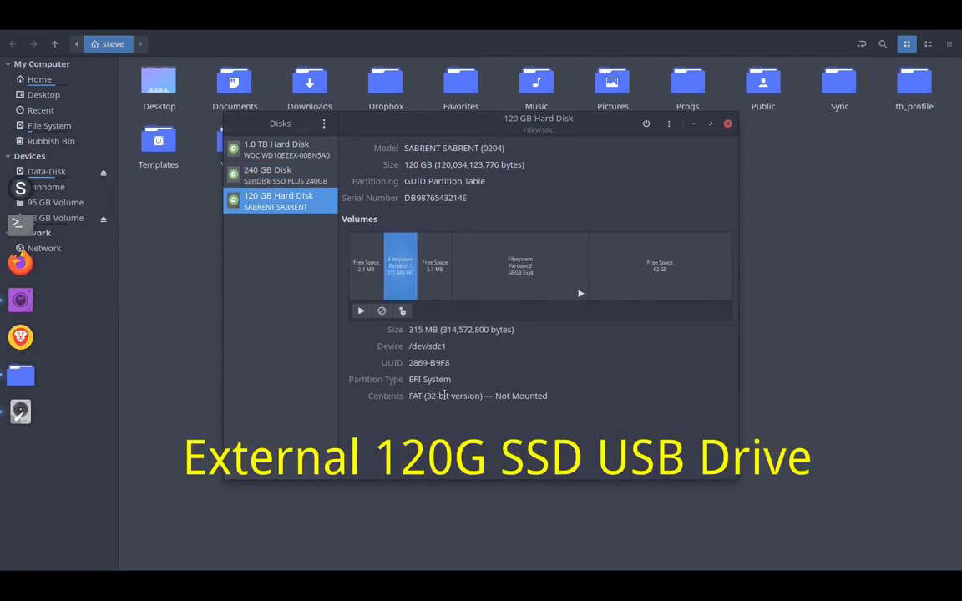
drag(453, 379, 409, 380)
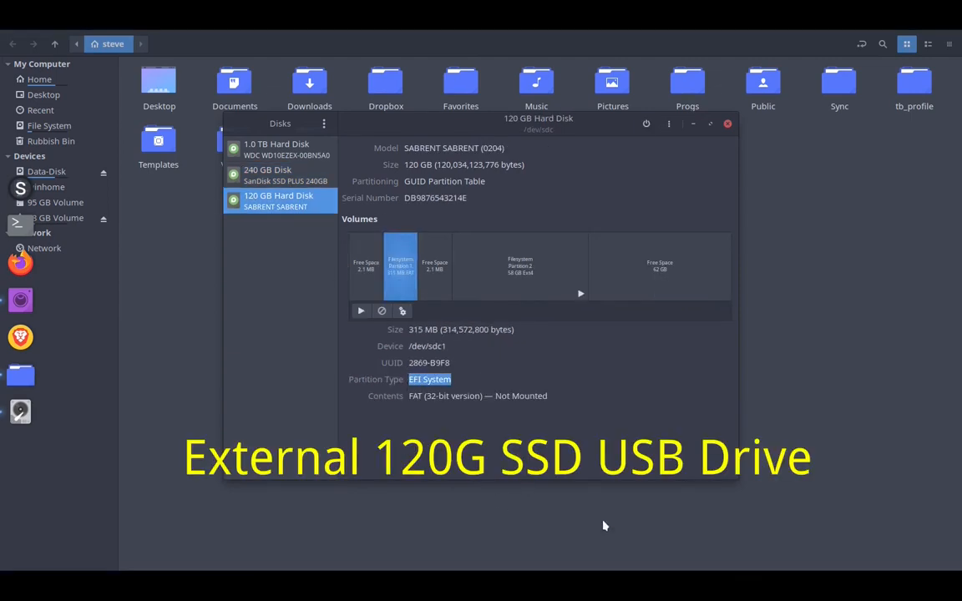
click(728, 124)
click(951, 9)
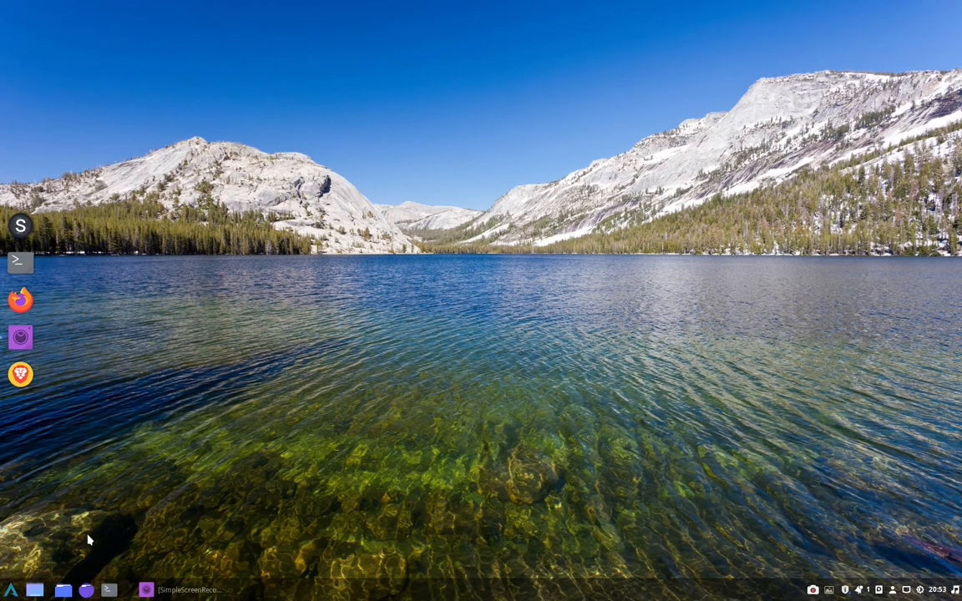
Find and launch Oracle VM VirtualBox
key(super)
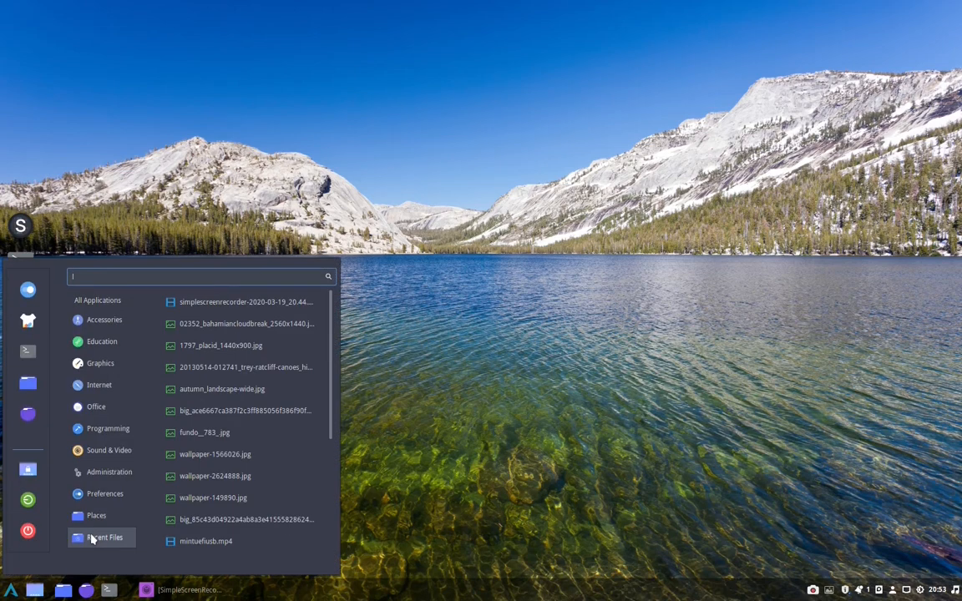
text(virt)
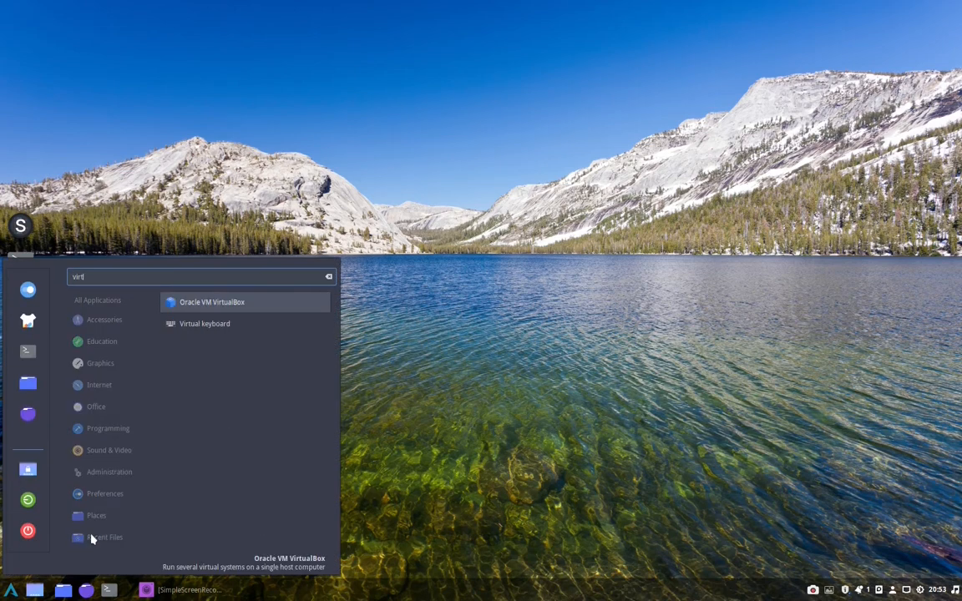
key(Return)
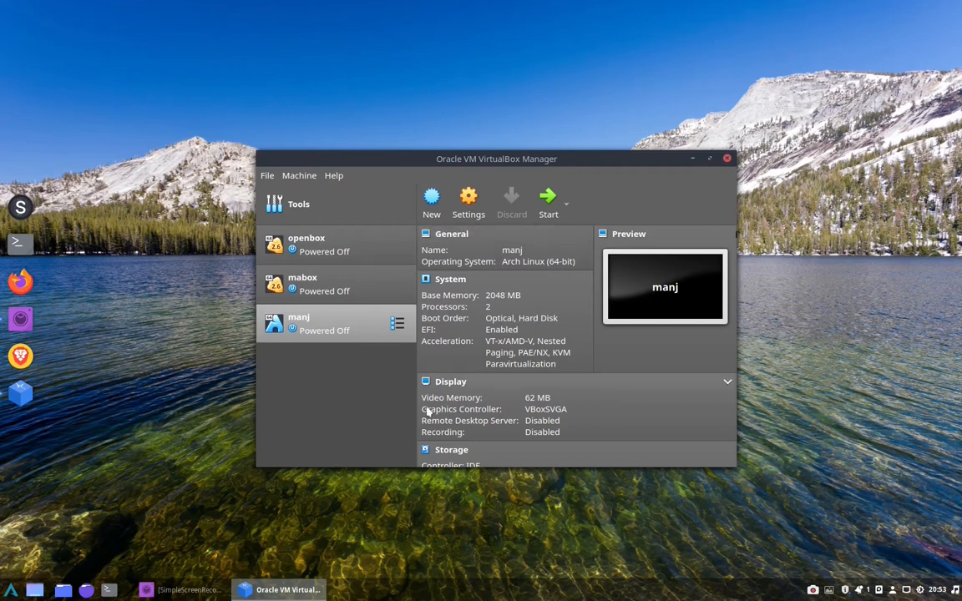
Start a new virtual machine named install with type Linux and version Linux 2.6 / 3.x / 4.x (64-bit)
click(431, 203)
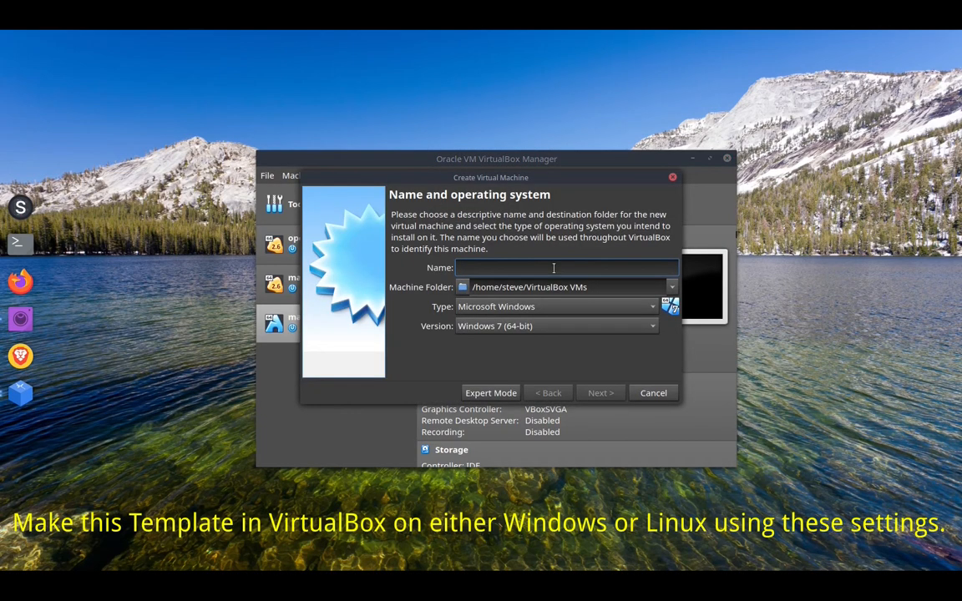
text(install)
click(509, 306)
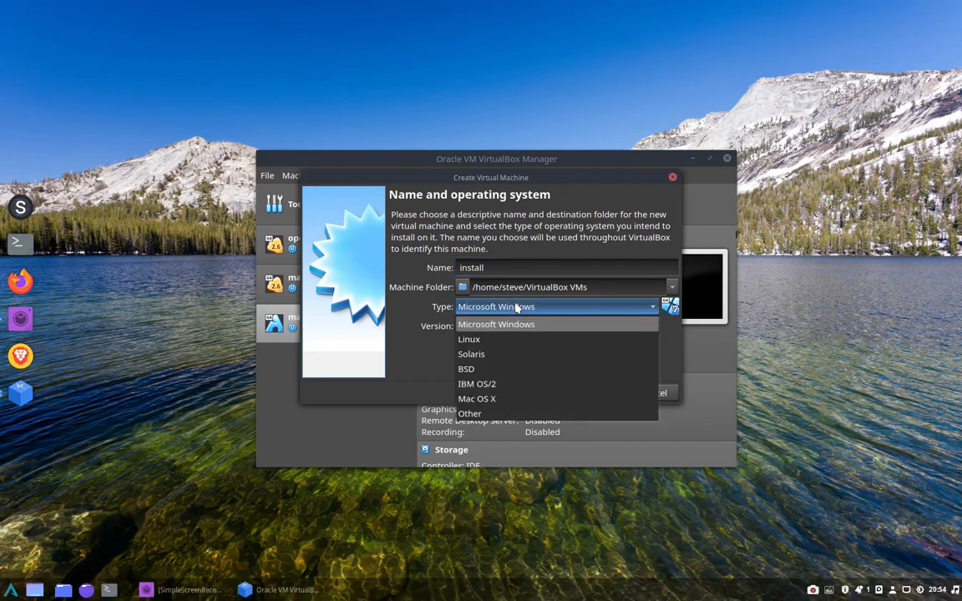
click(502, 337)
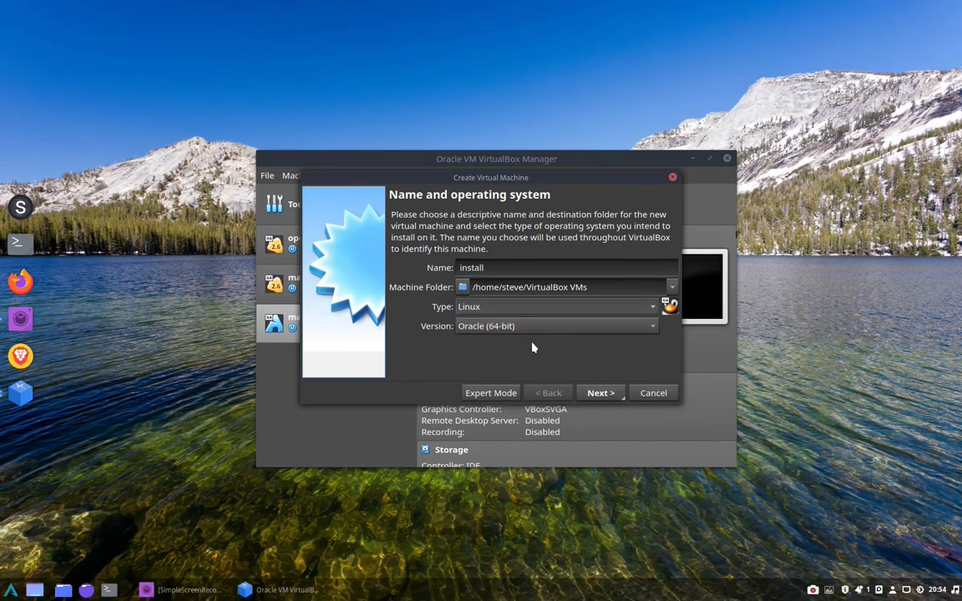
click(601, 328)
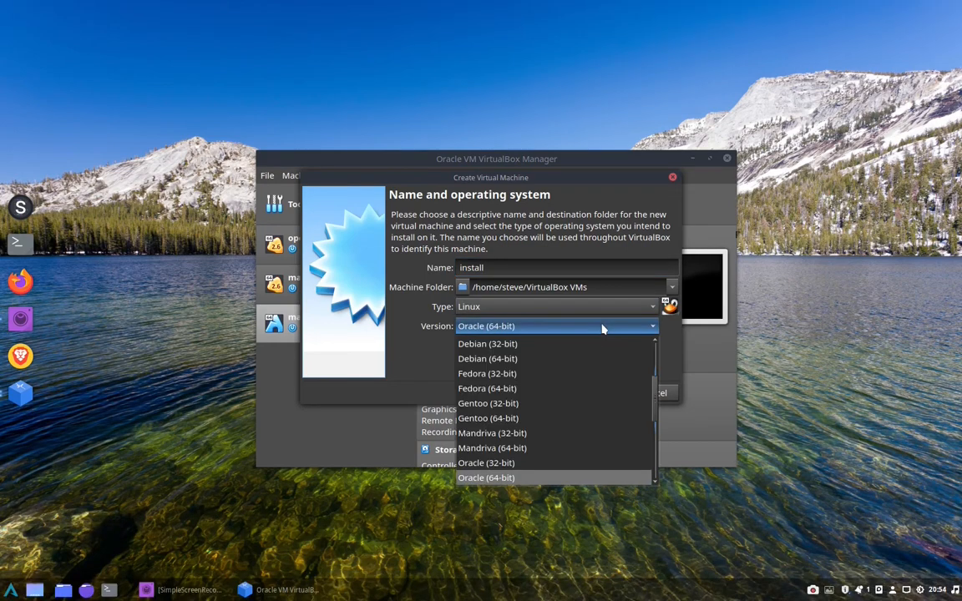
scroll(630, 349, up, 2)
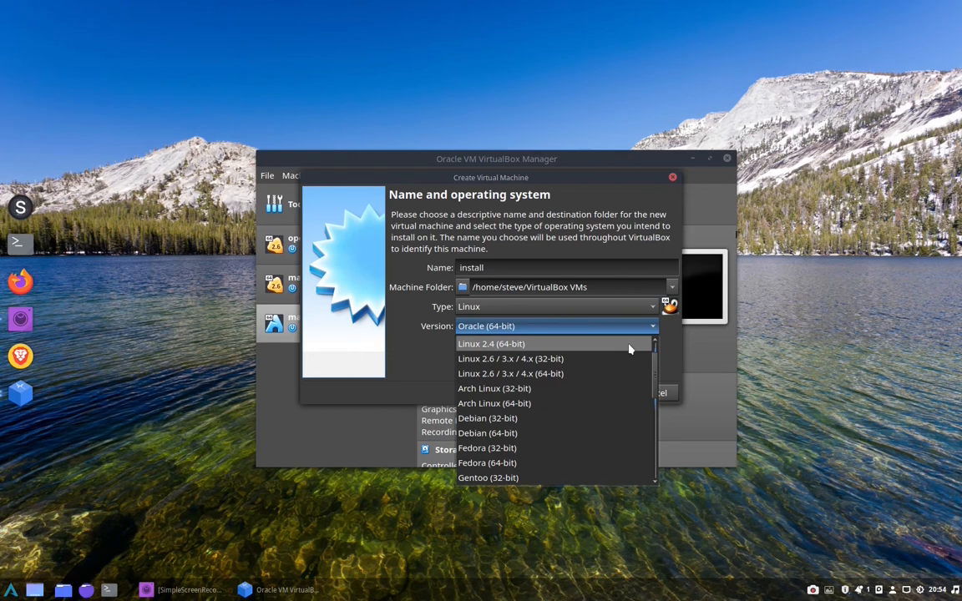
click(595, 374)
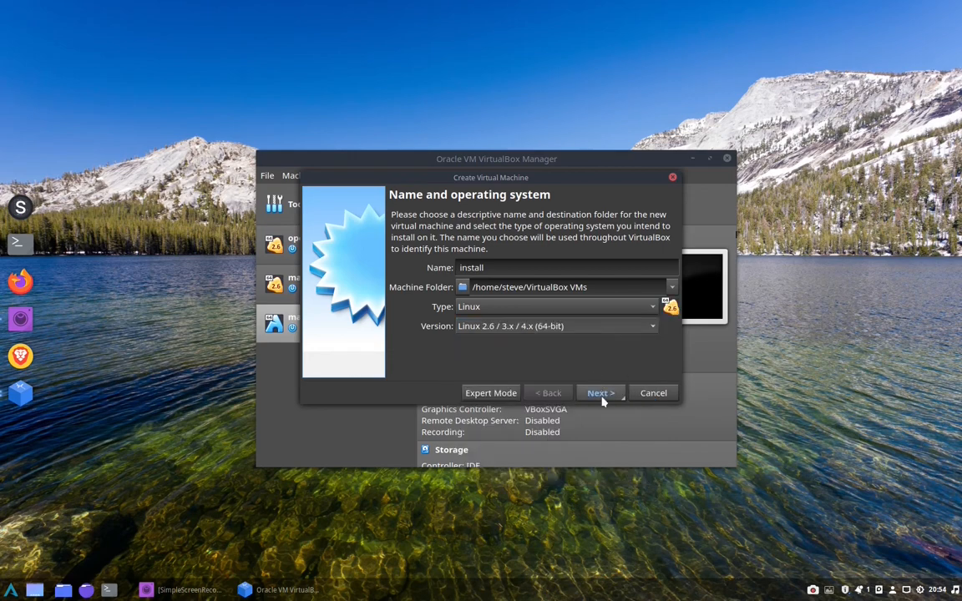
click(600, 395)
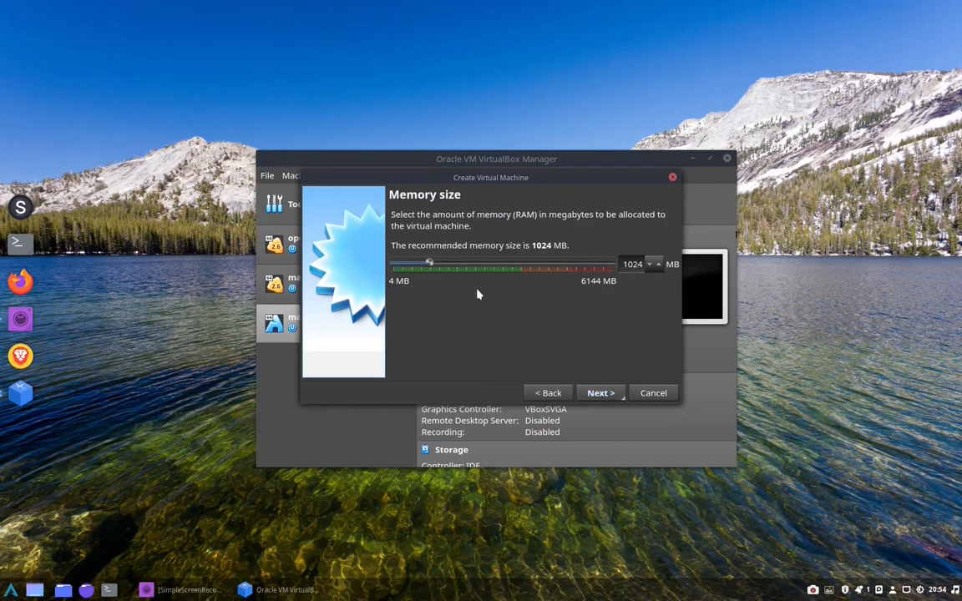
Allocate 3588 MB of memory and create the virtual machine without a virtual hard disk
click(520, 264)
click(597, 394)
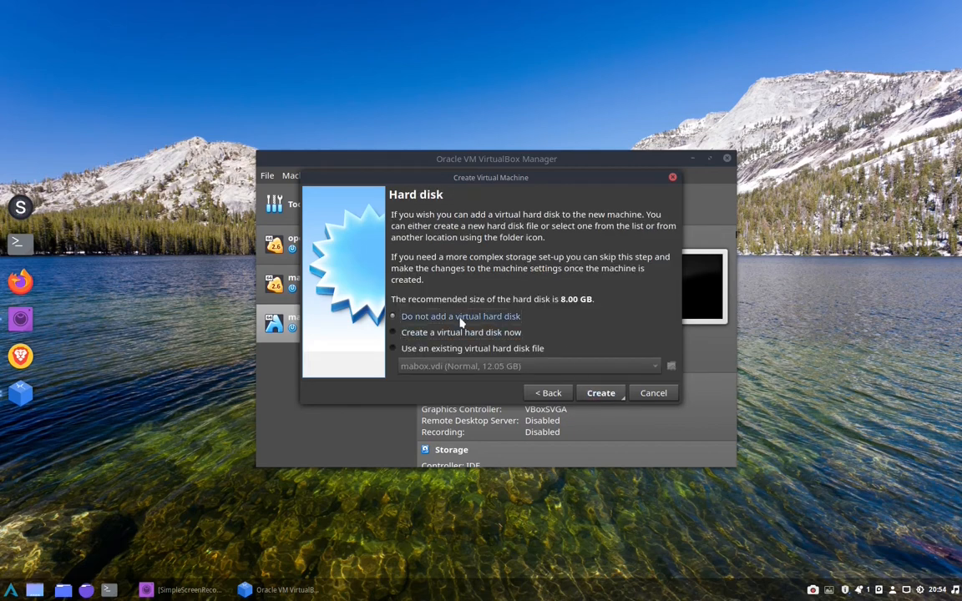
click(593, 394)
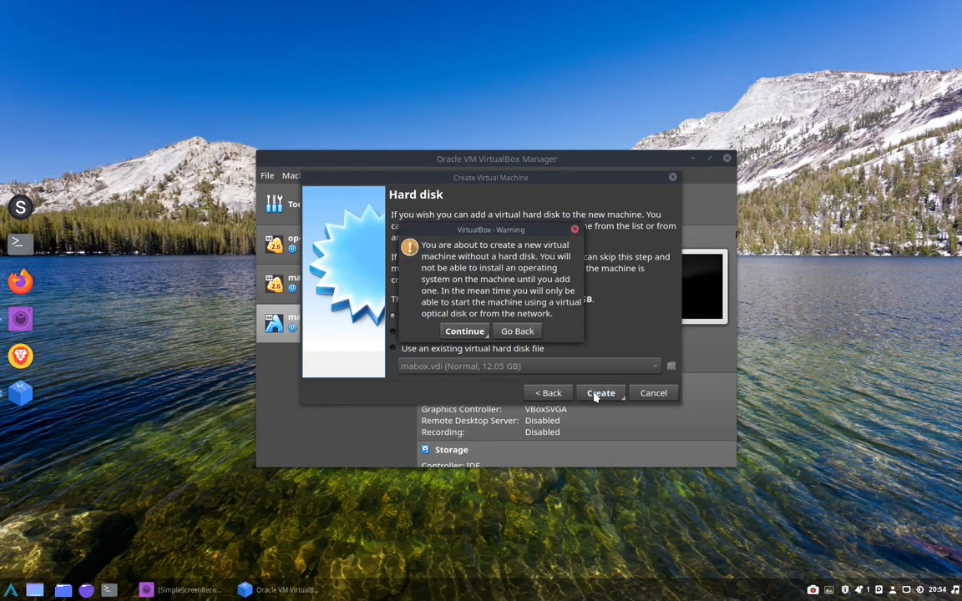
click(467, 332)
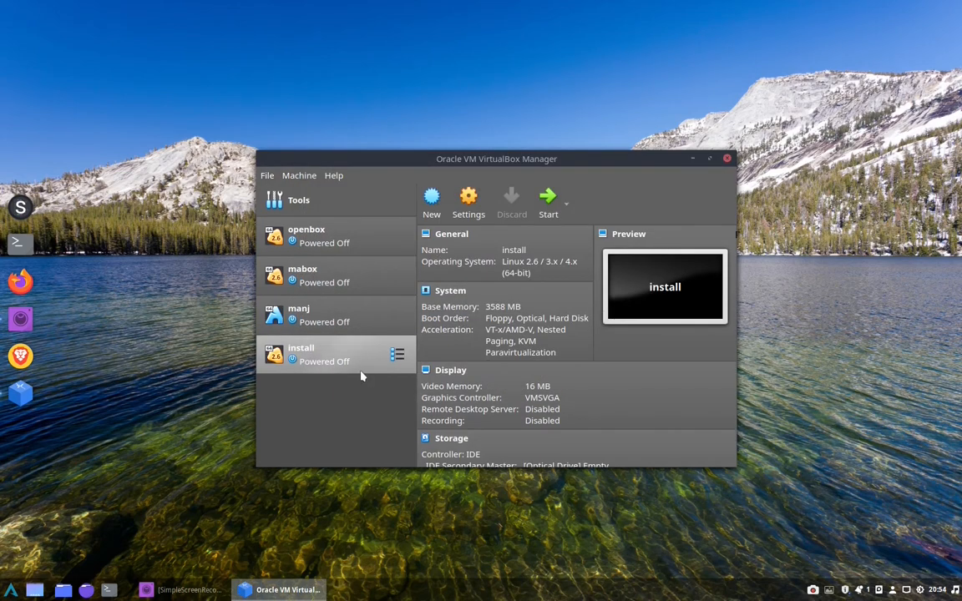
Open the install machine's settings and review its general options, including advanced, description and disk encryption
click(469, 202)
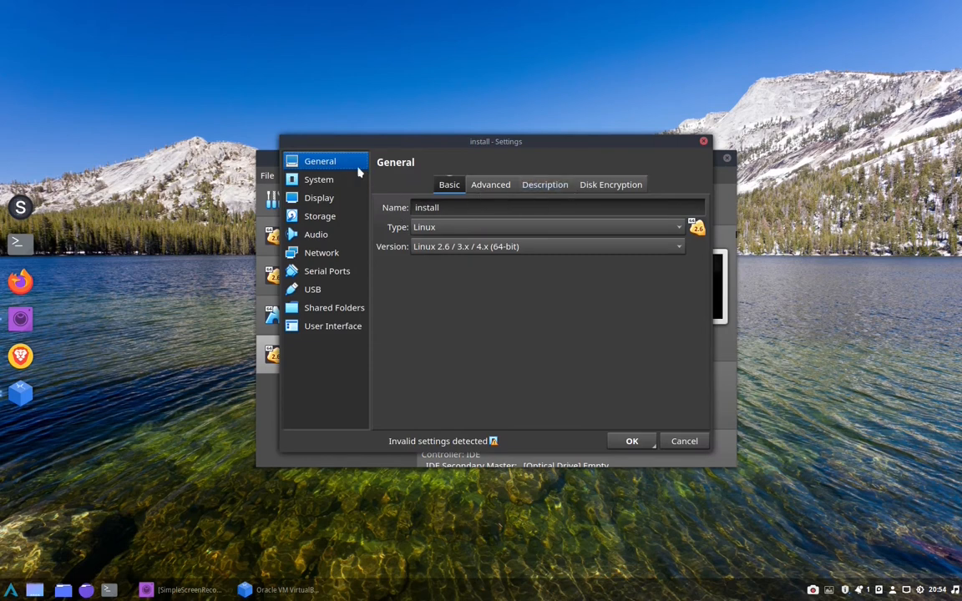
click(491, 185)
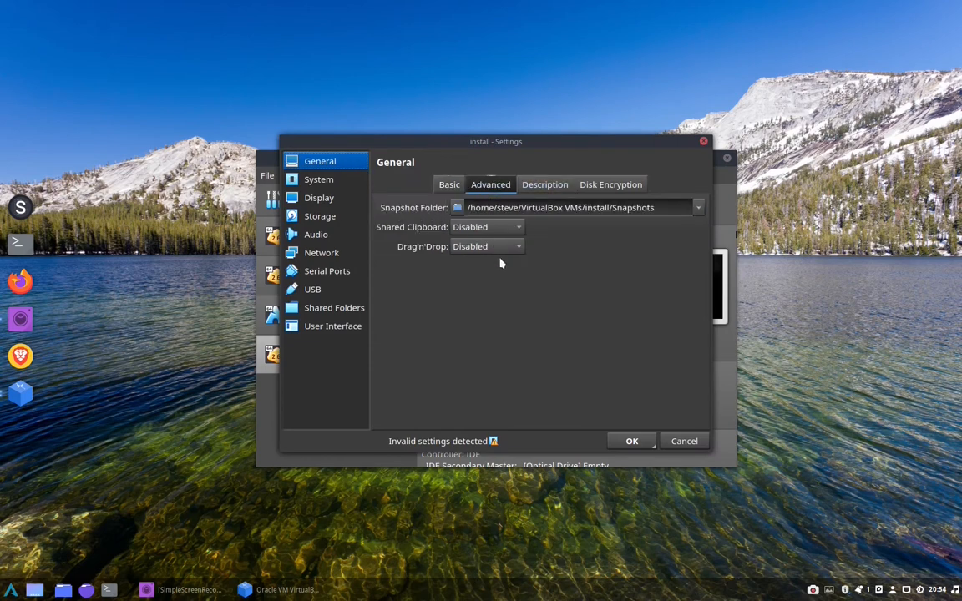
click(551, 185)
click(600, 188)
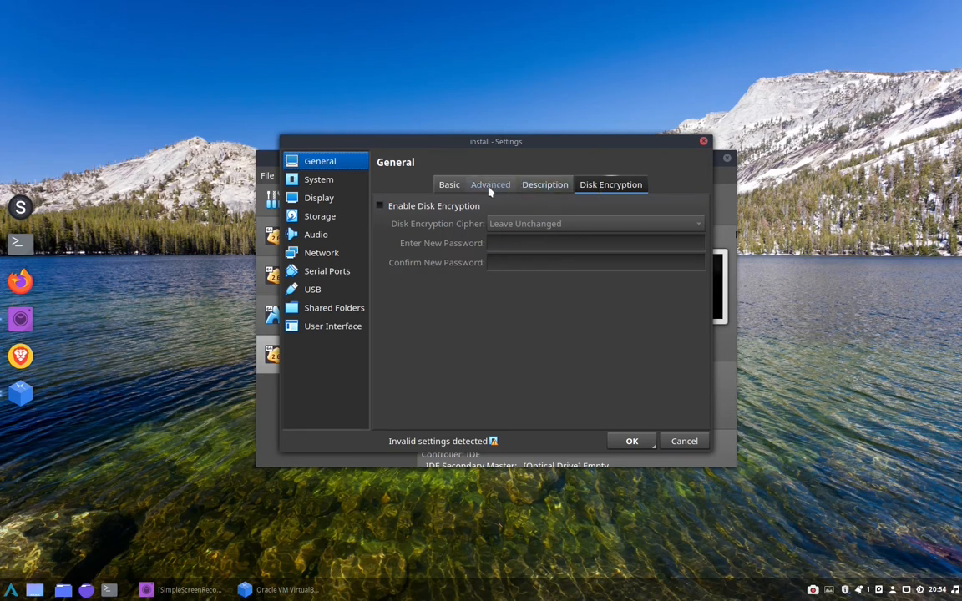
click(448, 185)
Exclude Floppy from the machine's boot order and enable EFI in the motherboard settings
click(325, 183)
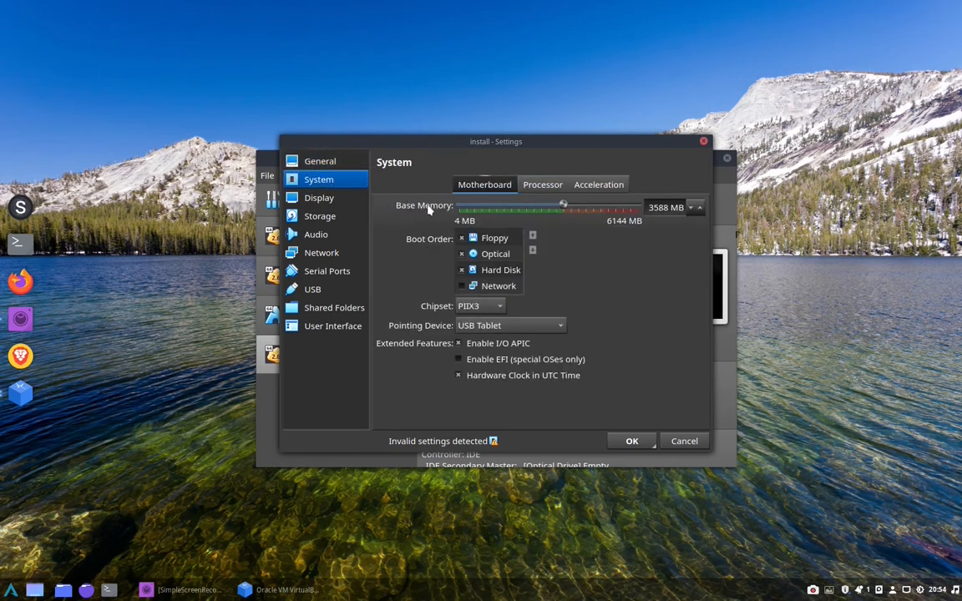
click(461, 239)
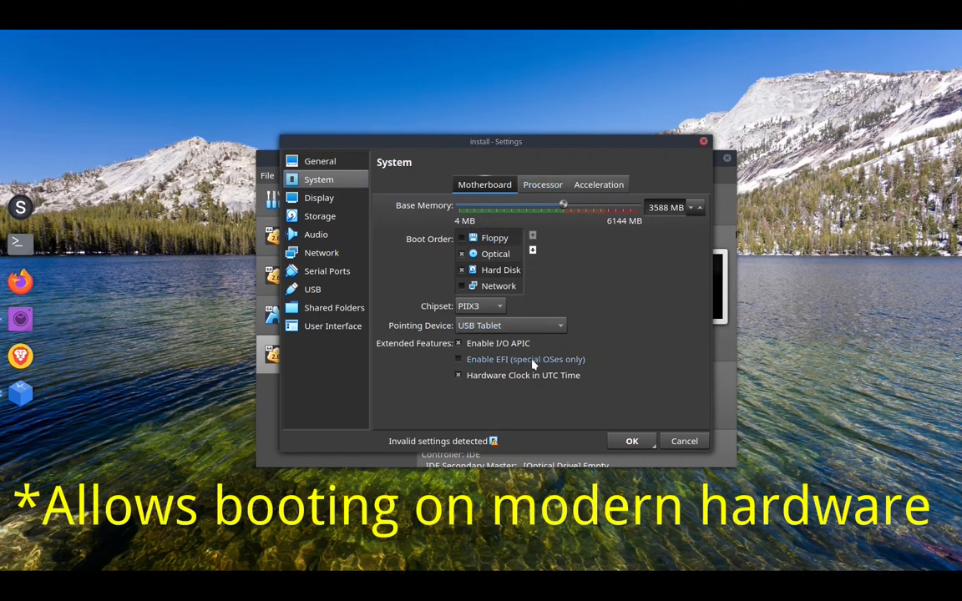
click(460, 360)
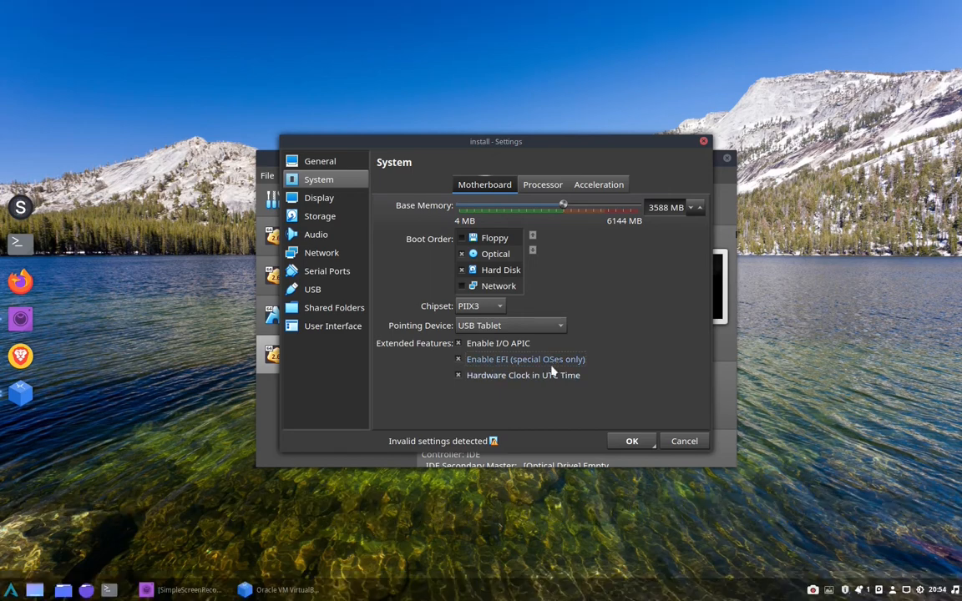
Assign 4 processors and enable PAE/NX, then check the acceleration settings
click(547, 187)
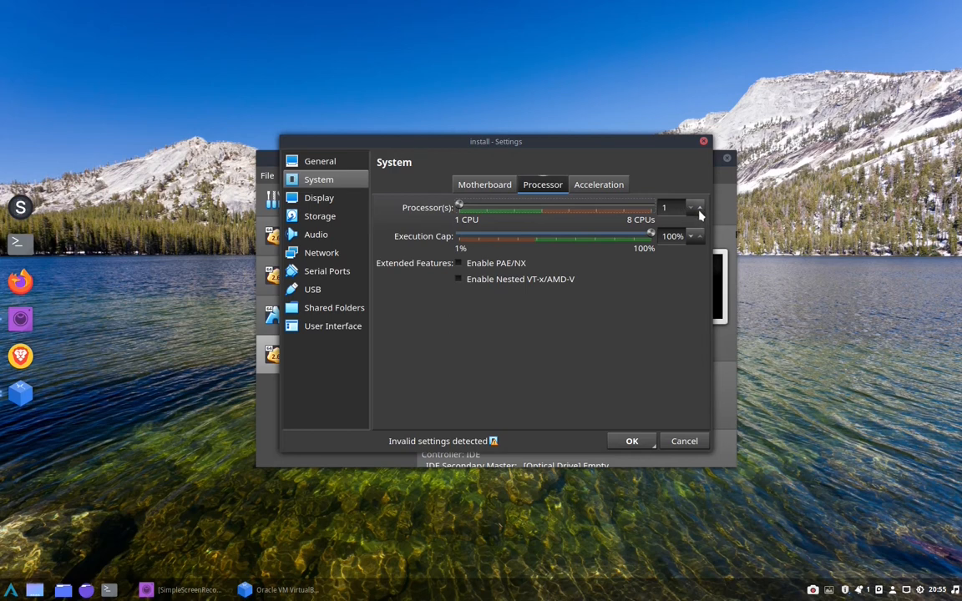
scroll(700, 215, up, 3)
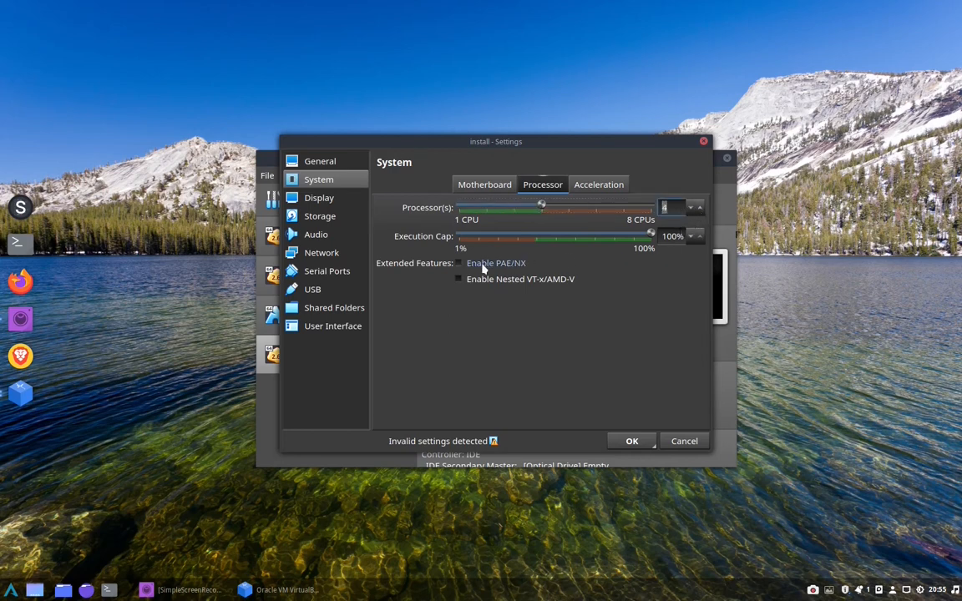
click(459, 264)
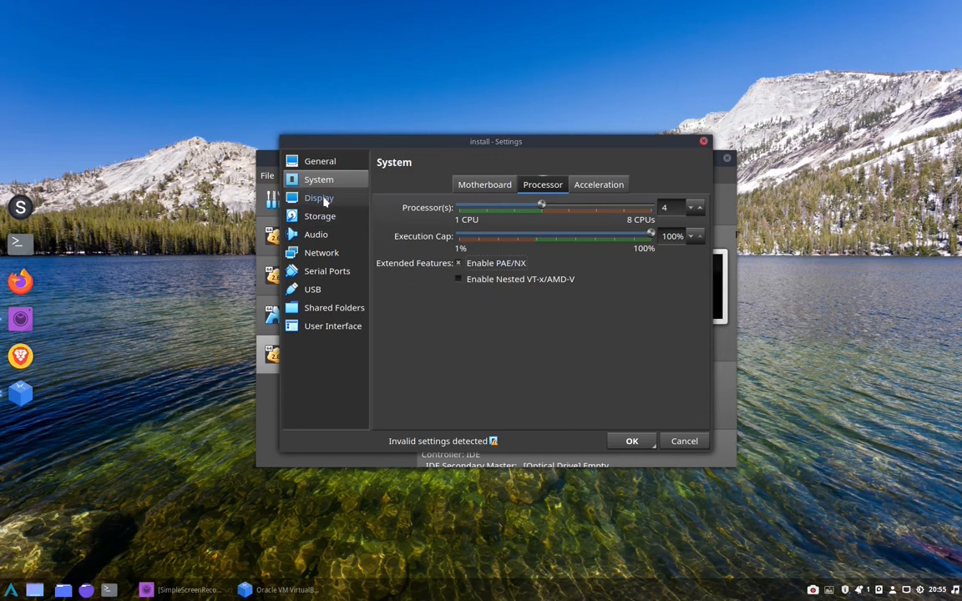
click(618, 187)
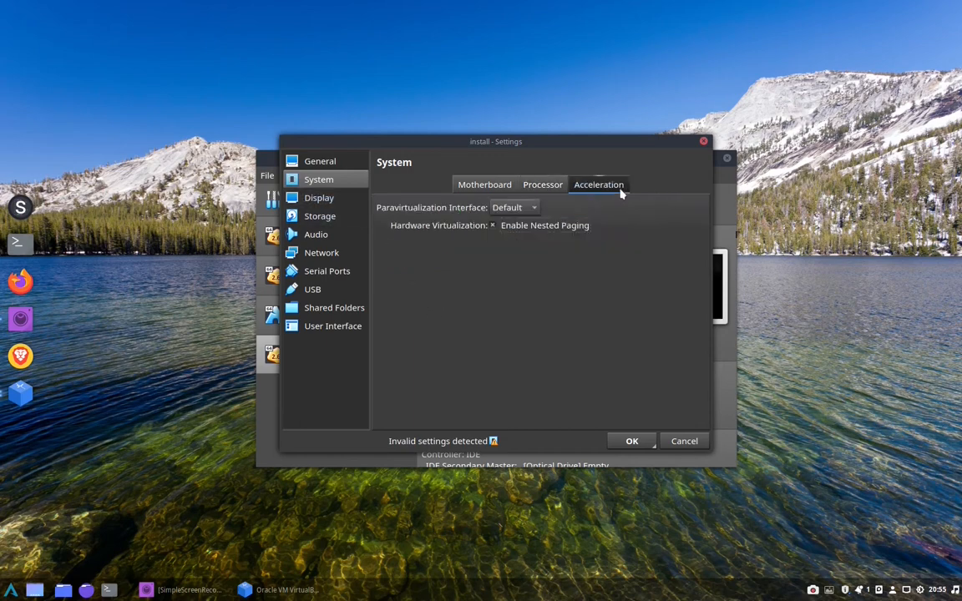
click(481, 186)
Set video memory to 71 MB and the graphics controller to VBoxSVGA, then check the remote display and recording options
click(330, 198)
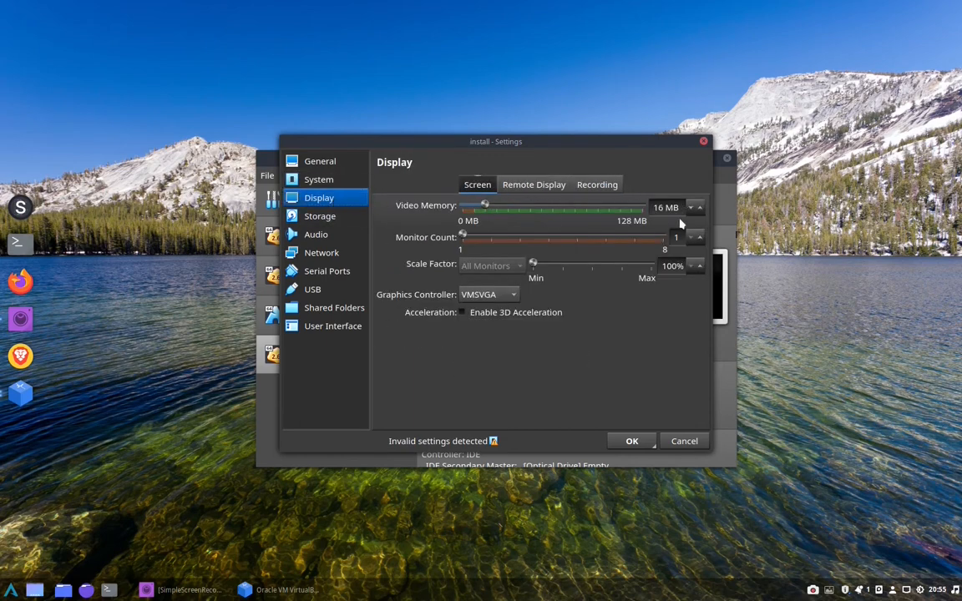
click(557, 210)
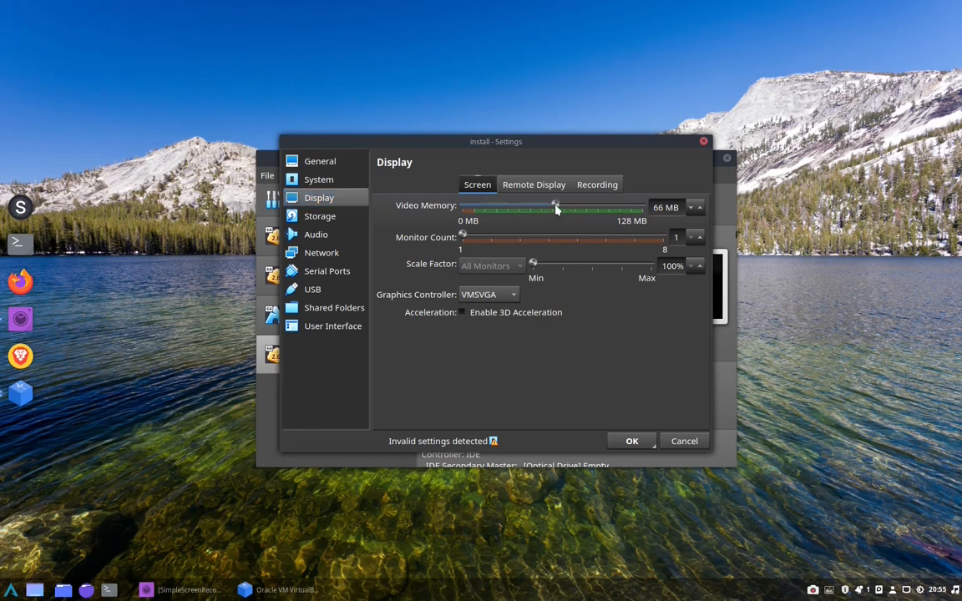
drag(556, 210, 562, 209)
click(510, 297)
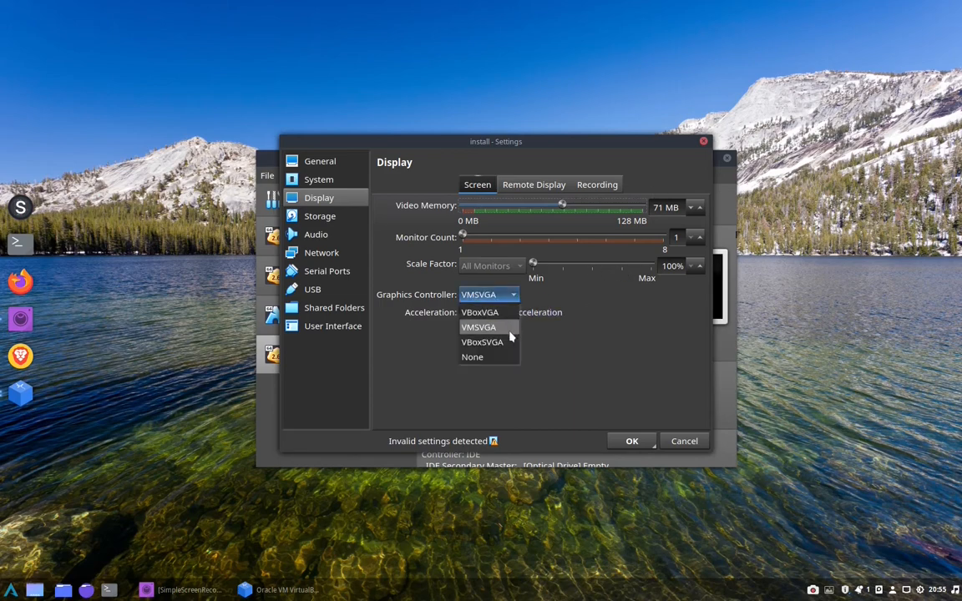
click(501, 344)
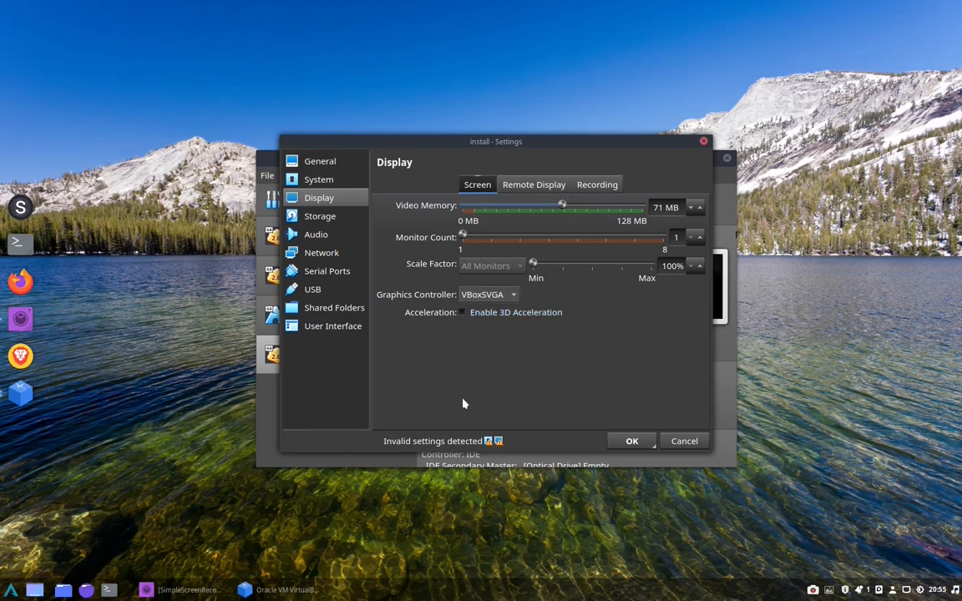
click(526, 186)
click(582, 186)
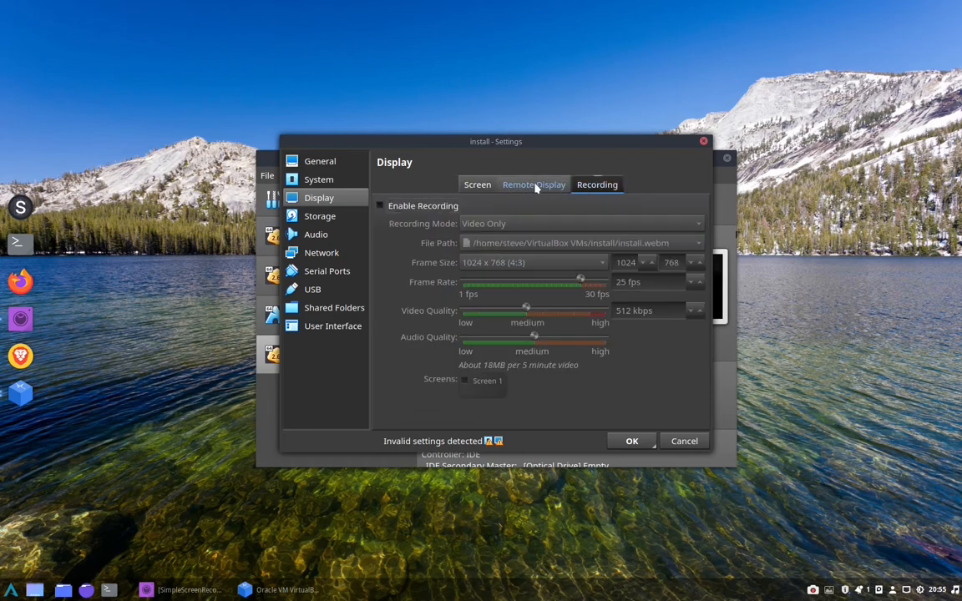
Check the storage and audio settings, then attach network Adapter 1 to Bridged Adapter
click(474, 186)
click(324, 216)
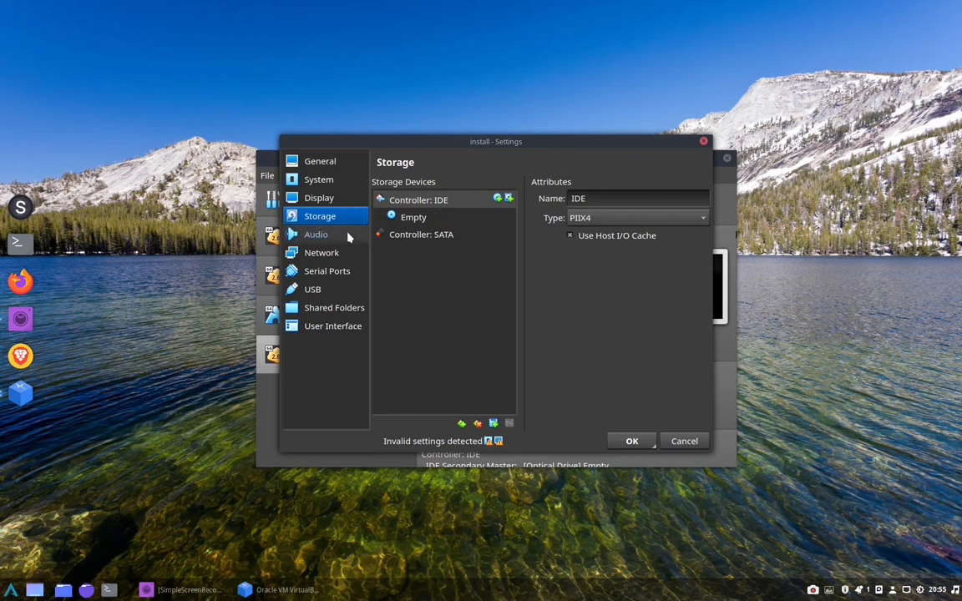
click(332, 236)
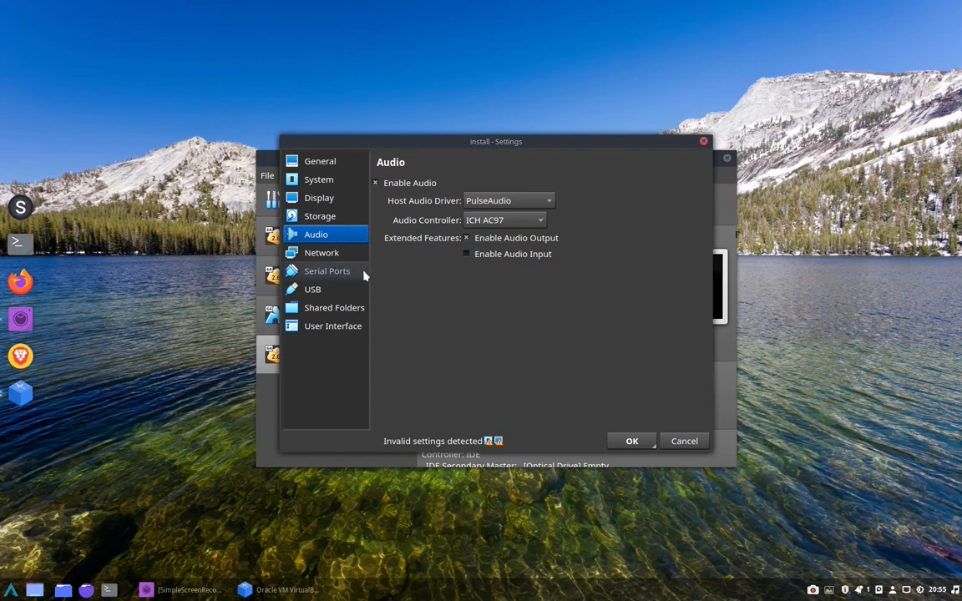
click(329, 254)
click(497, 223)
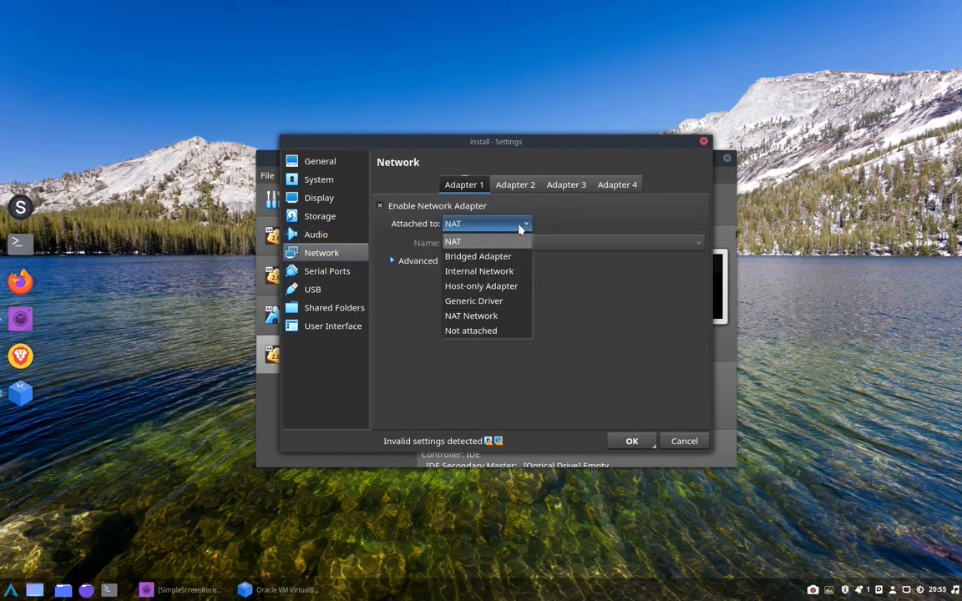
click(499, 256)
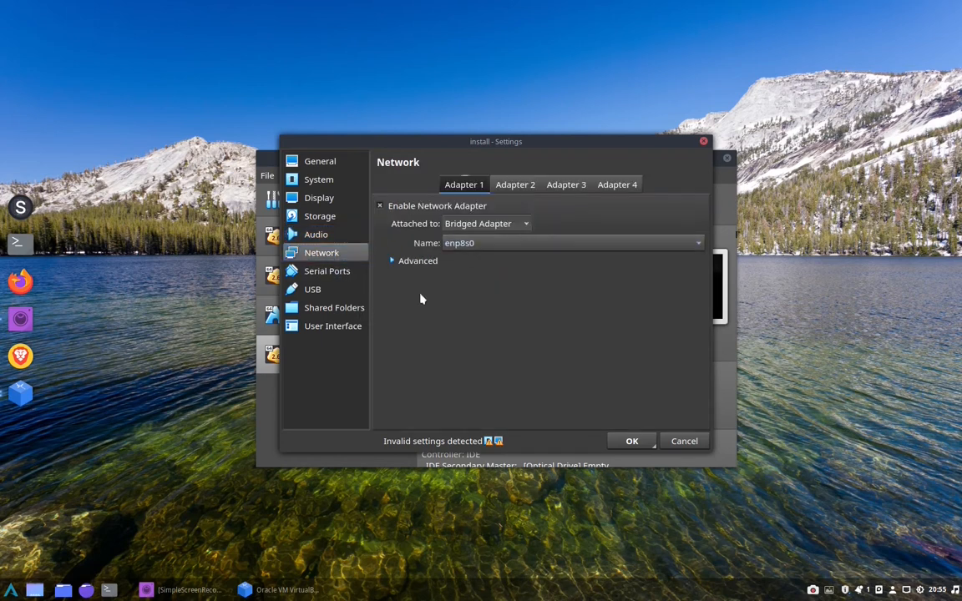
Check the serial port options and set the USB controller to USB 3.0 (xHCI)
click(347, 279)
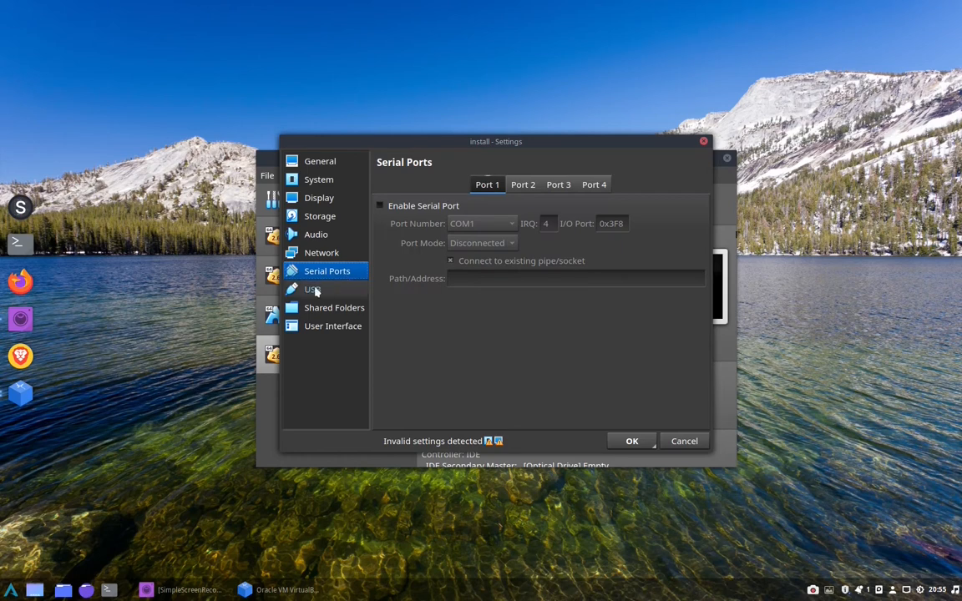
click(315, 289)
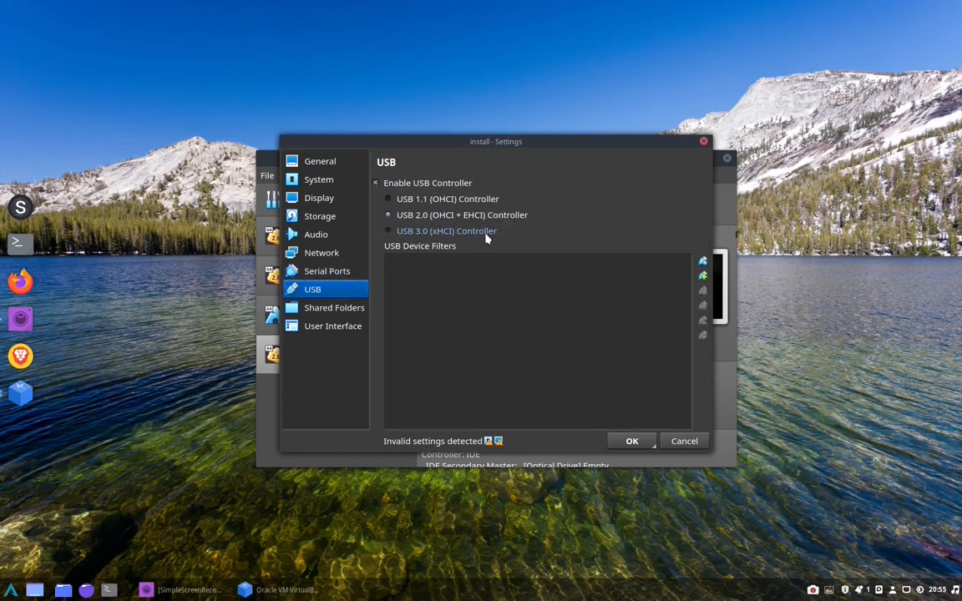
click(387, 231)
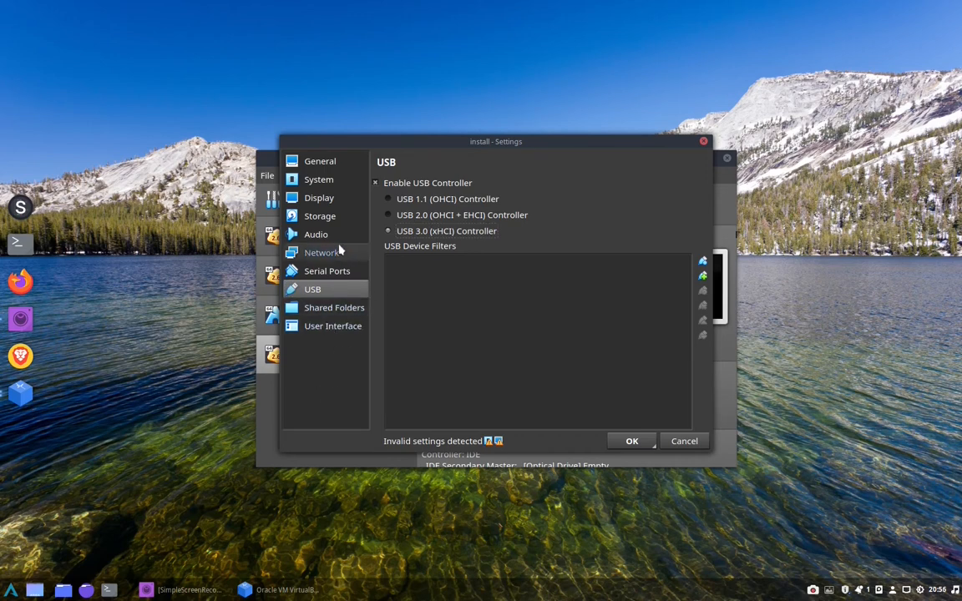
Load linuxmint-19.3-cinnamon-64bit.iso from Downloads into the empty IDE optical drive as a Live CD/DVD and save the machine settings
click(331, 218)
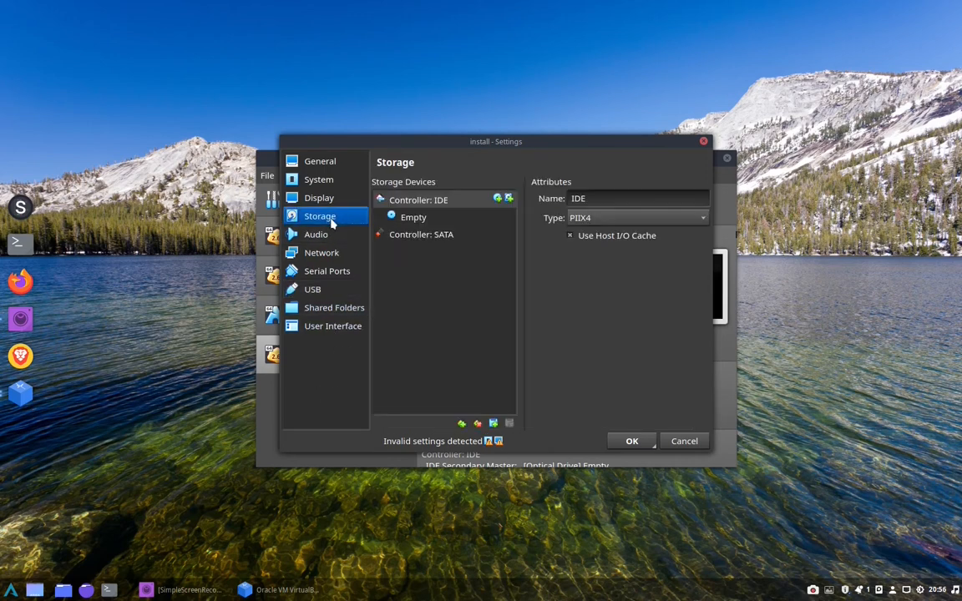
click(414, 220)
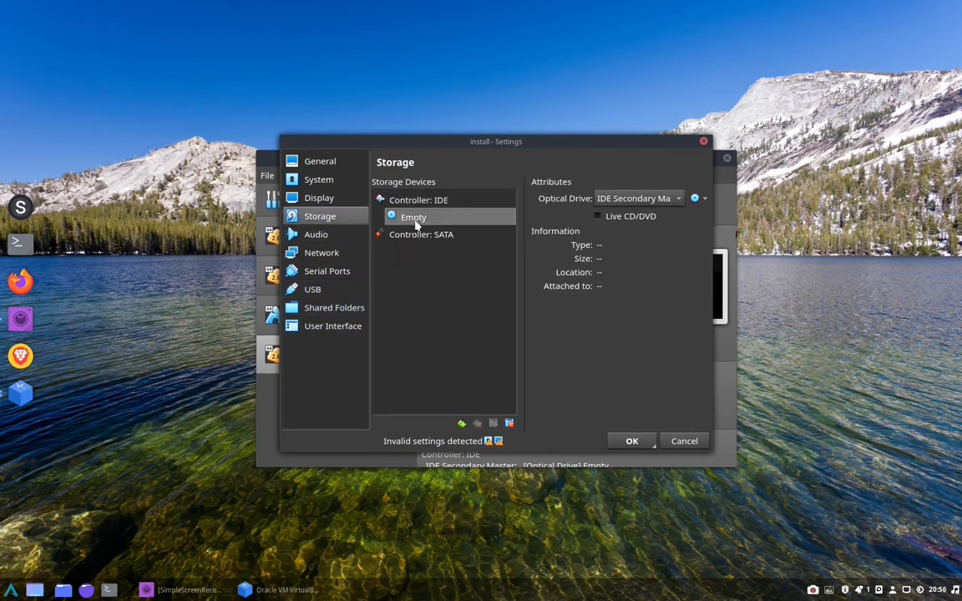
click(704, 201)
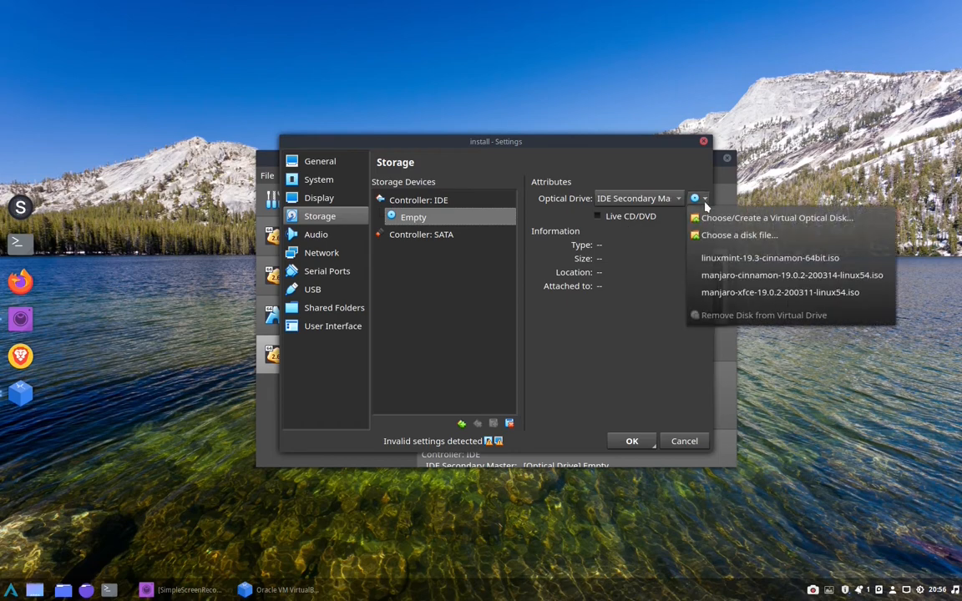
click(708, 235)
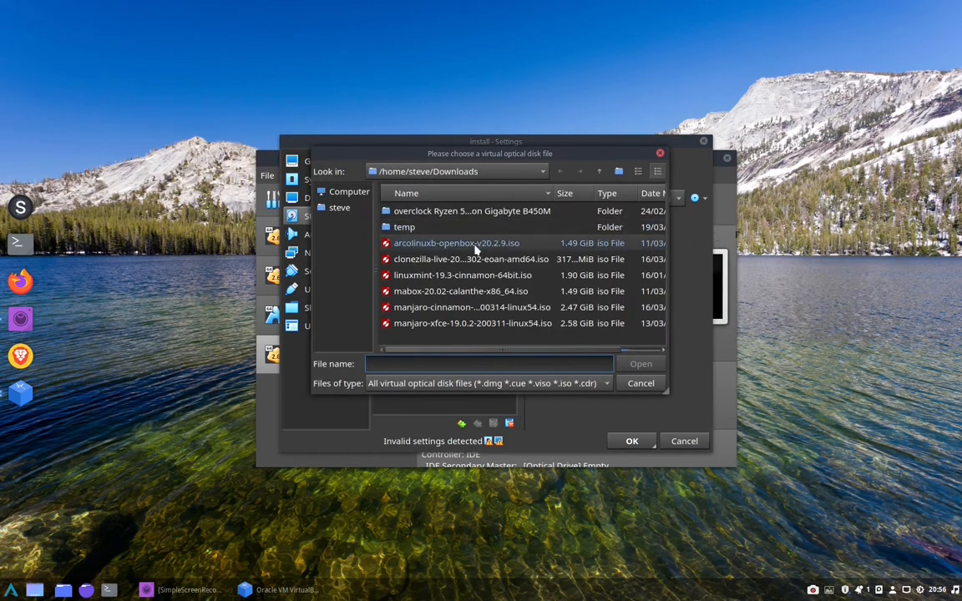
click(443, 274)
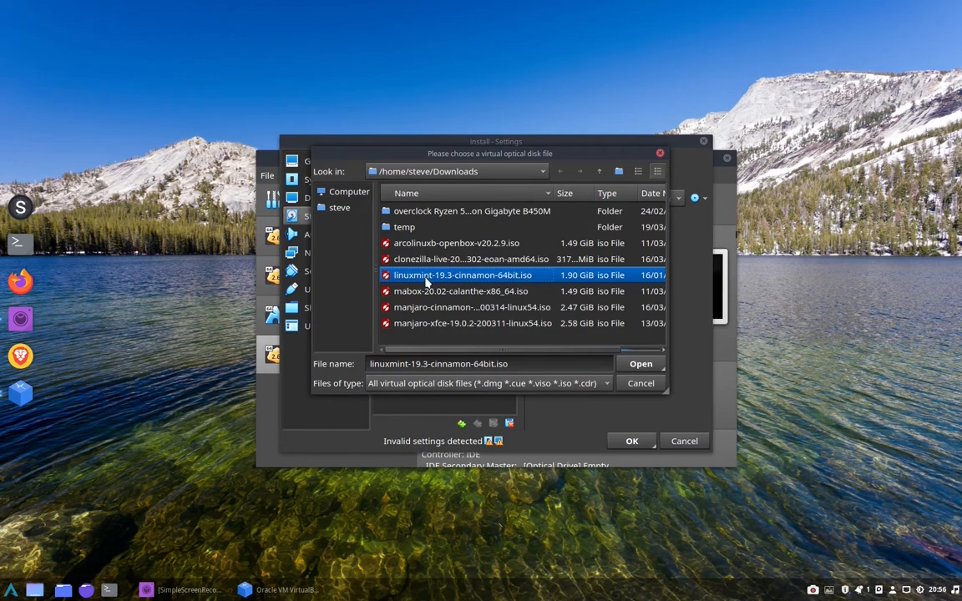
click(641, 364)
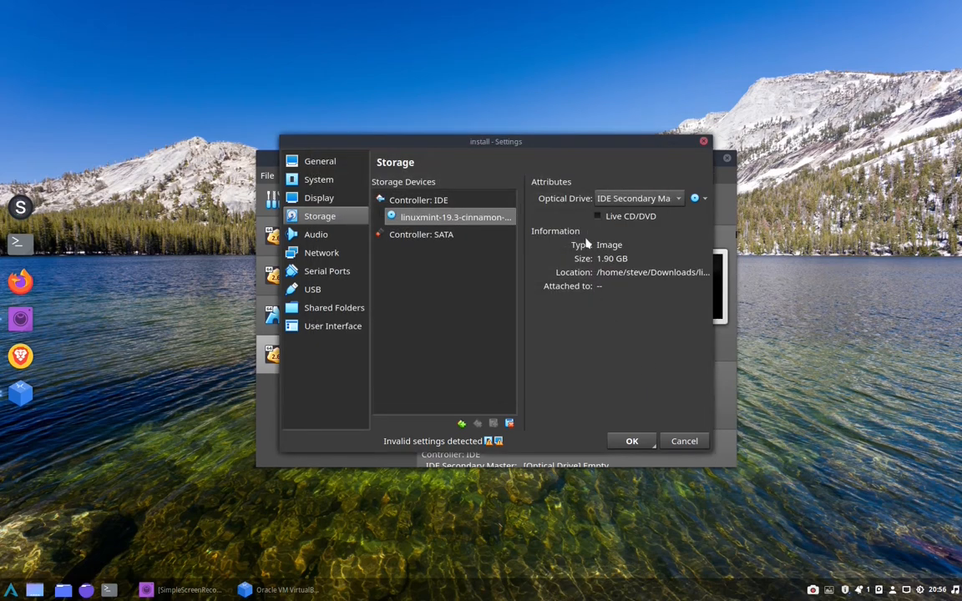
click(618, 217)
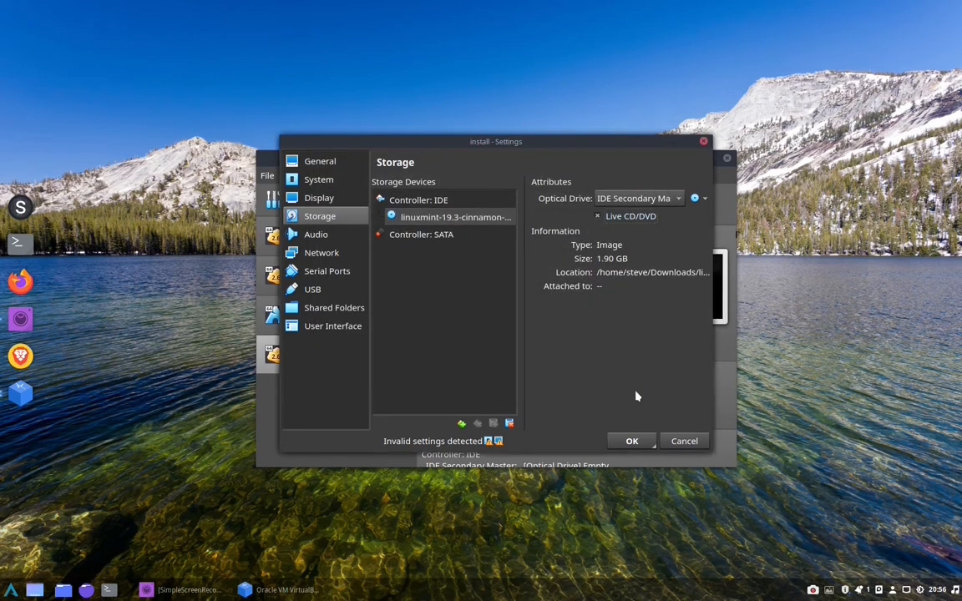
click(631, 443)
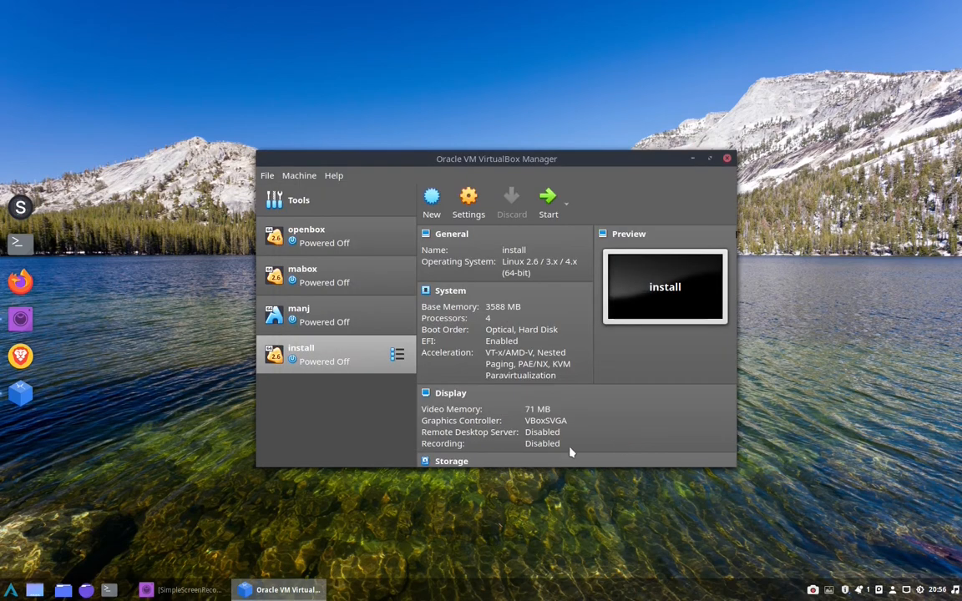
Start the install machine and connect the SABRENT [0204] USB device to it at the boot menu
click(549, 202)
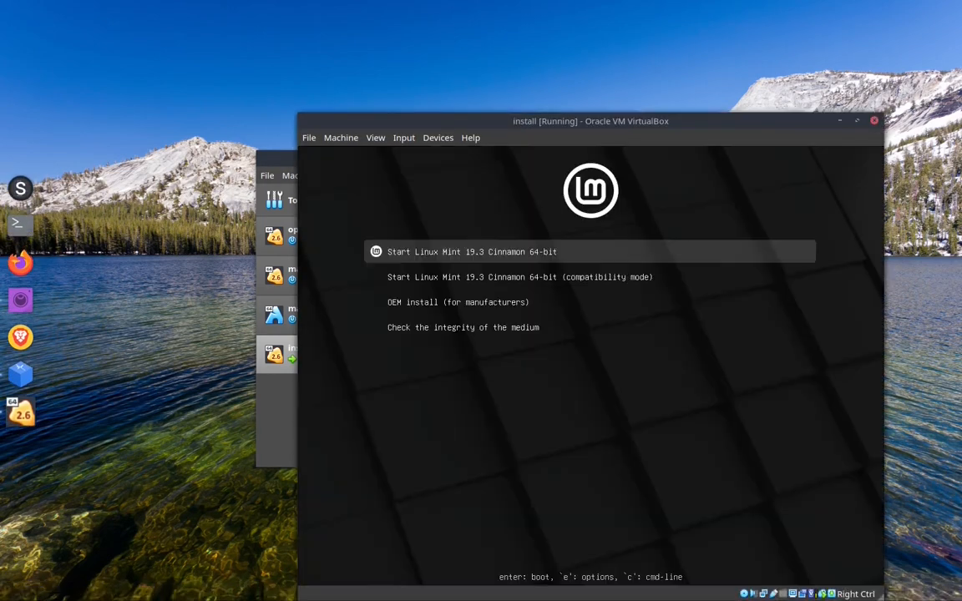
click(437, 138)
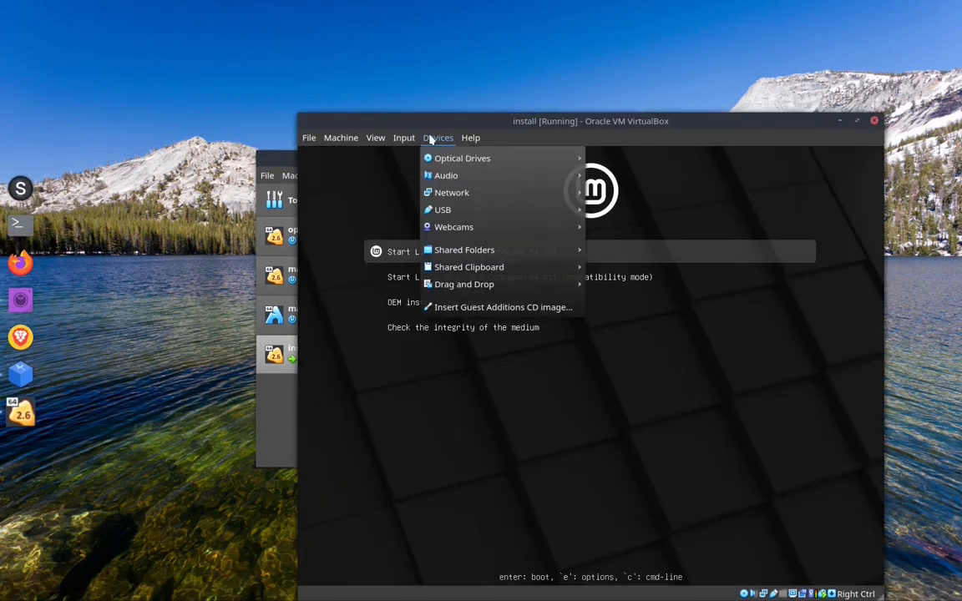
mouse_move(502, 211)
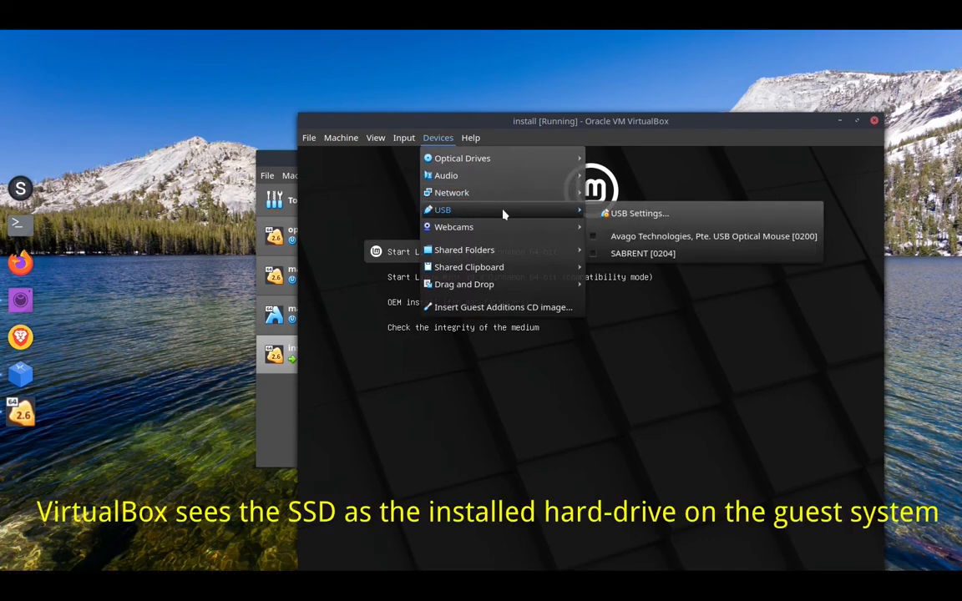
click(590, 251)
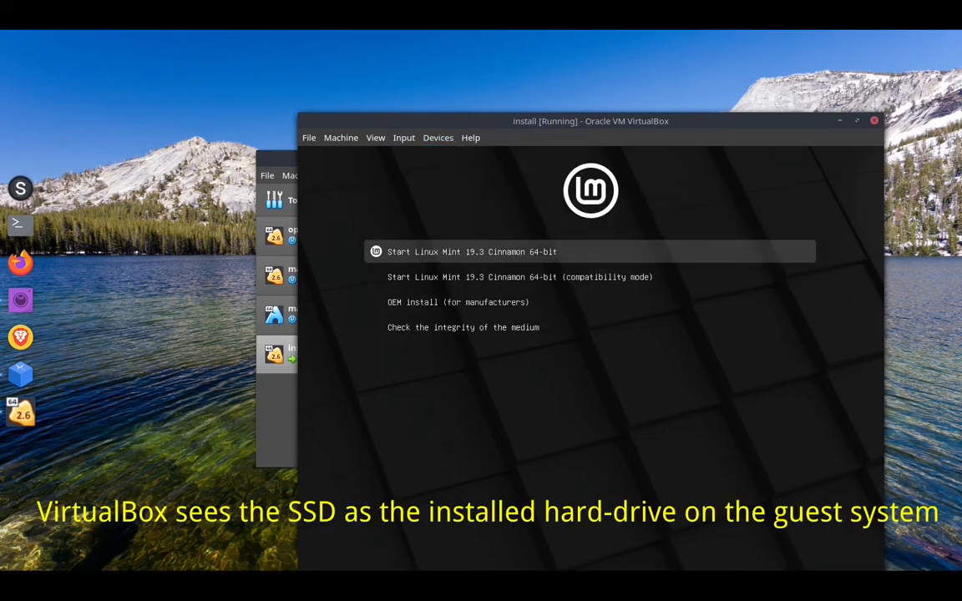
Boot Linux Mint 19.3 Cinnamon 64-bit in the maximized machine window and launch GParted in the live session
click(856, 120)
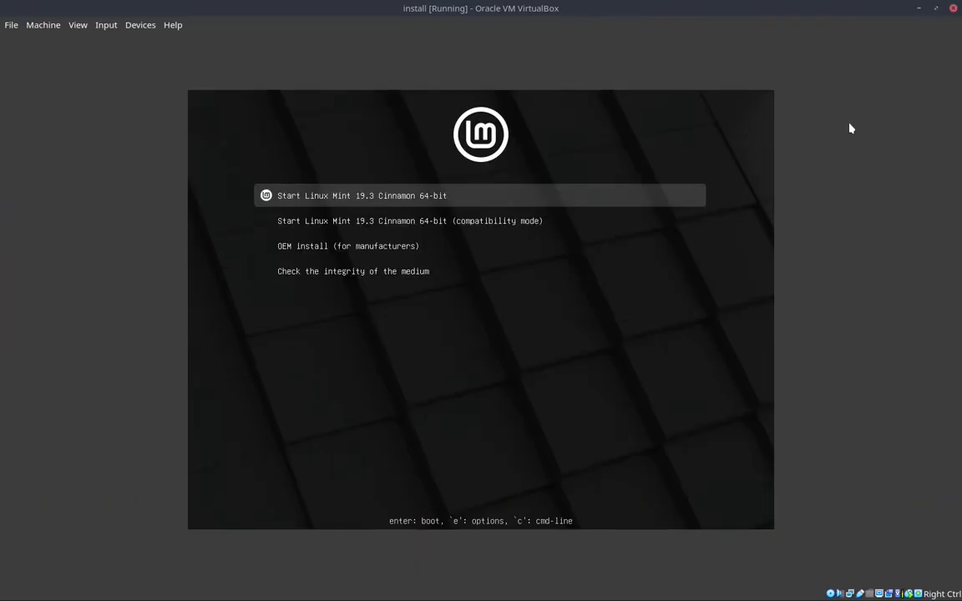
key(Return)
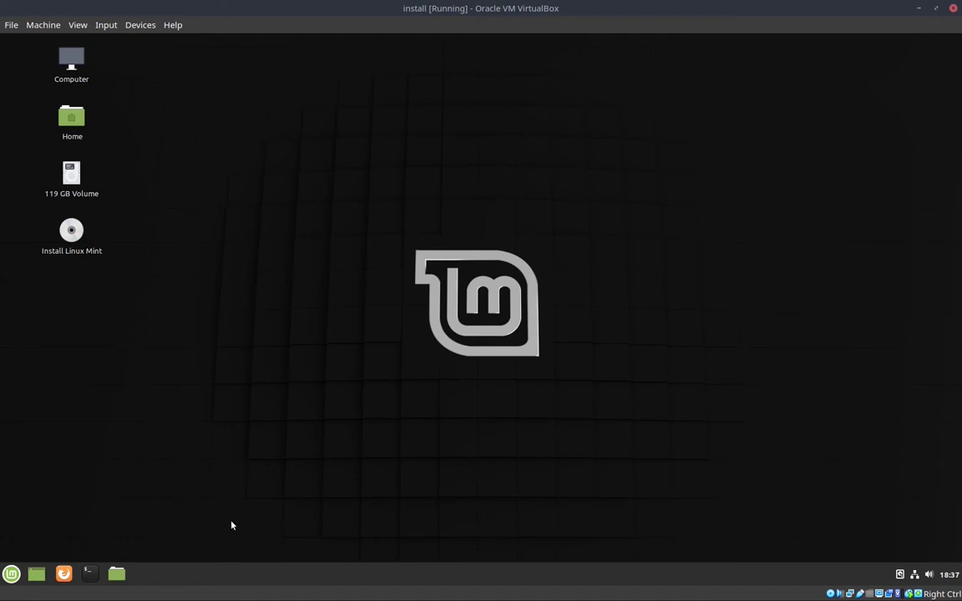
click(11, 573)
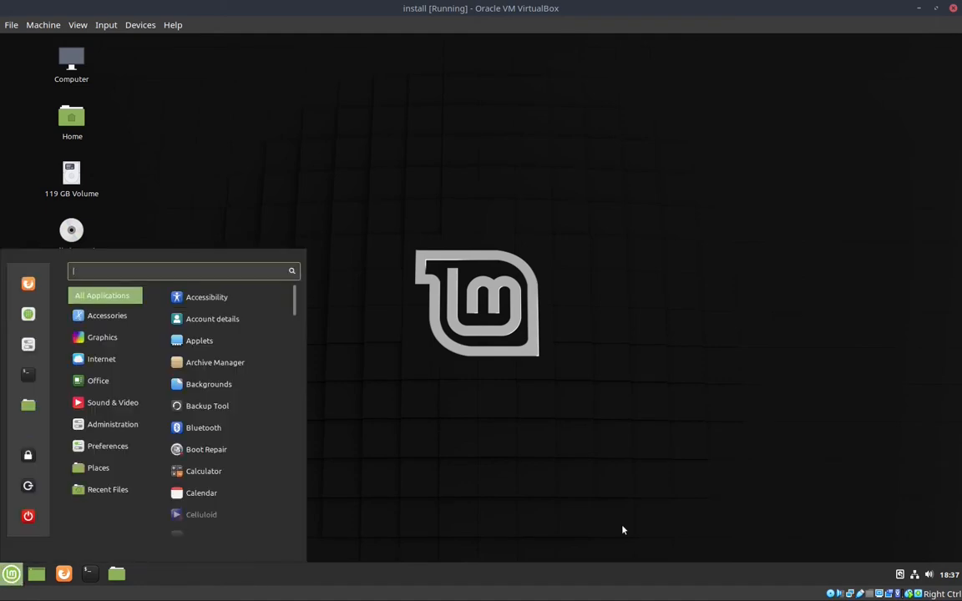
text(gparted)
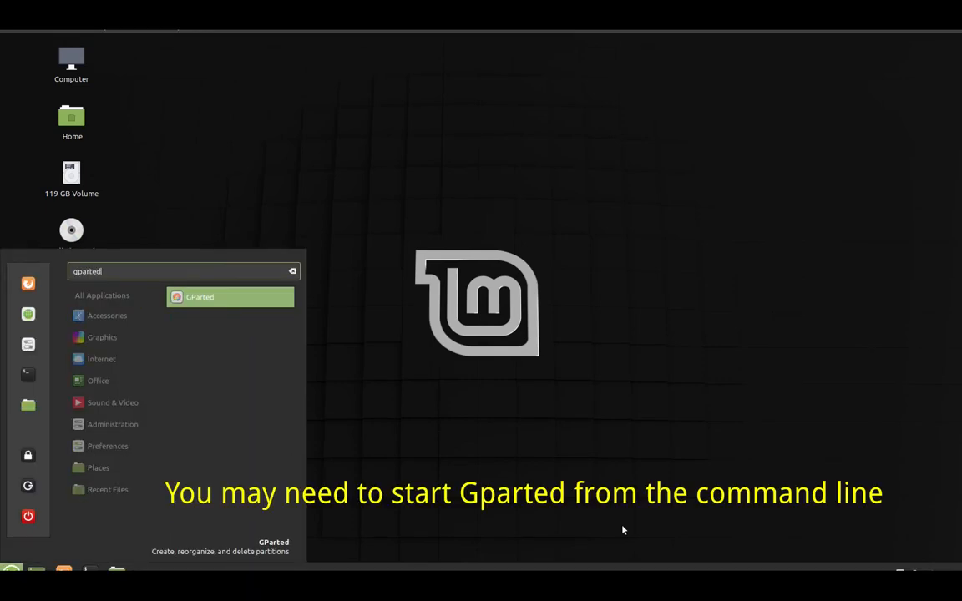
key(Return)
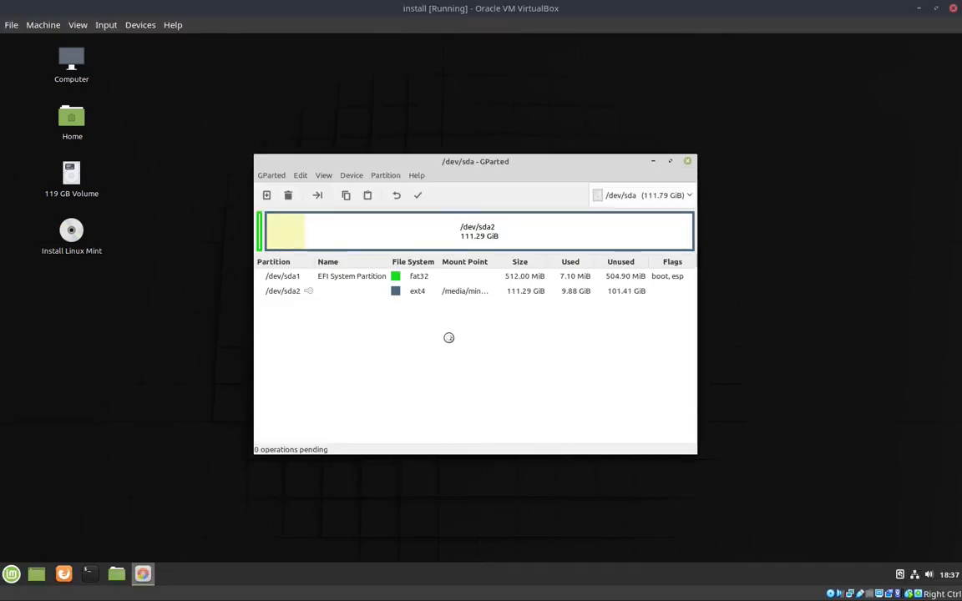
Try to create a new partition table on /dev/sda
click(350, 175)
click(368, 189)
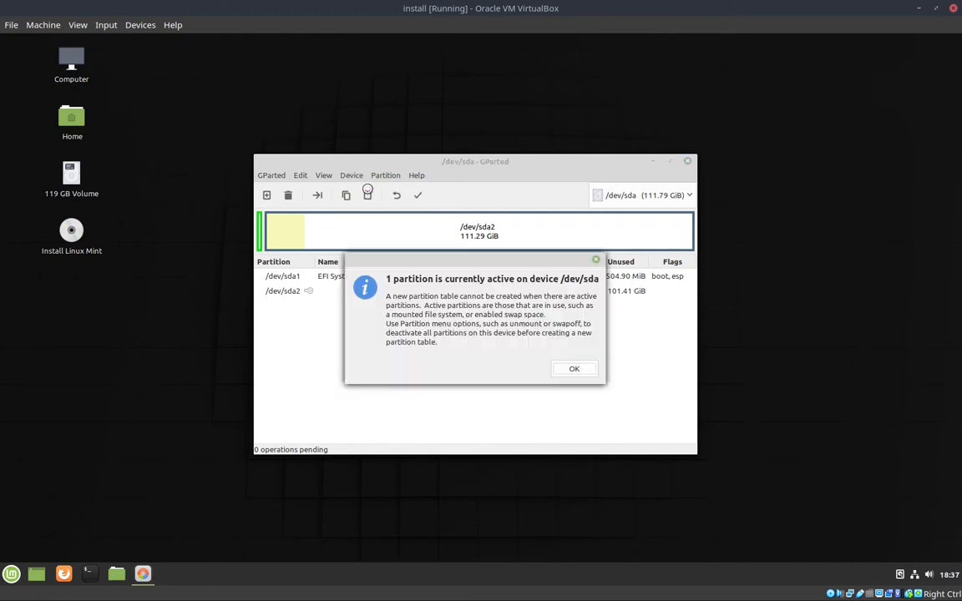
click(570, 369)
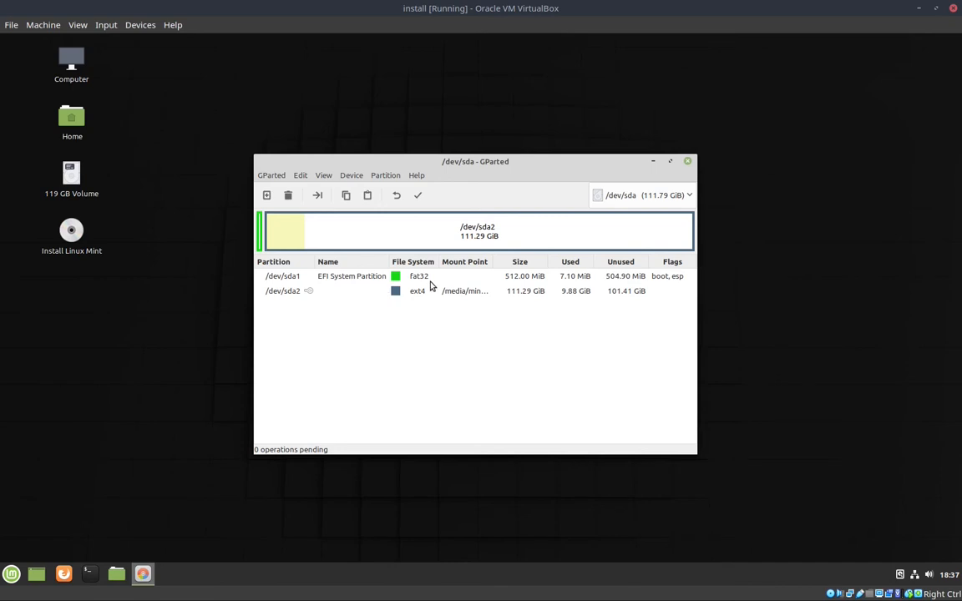
Unmount the /dev/sda2 ext4 partition
click(281, 292)
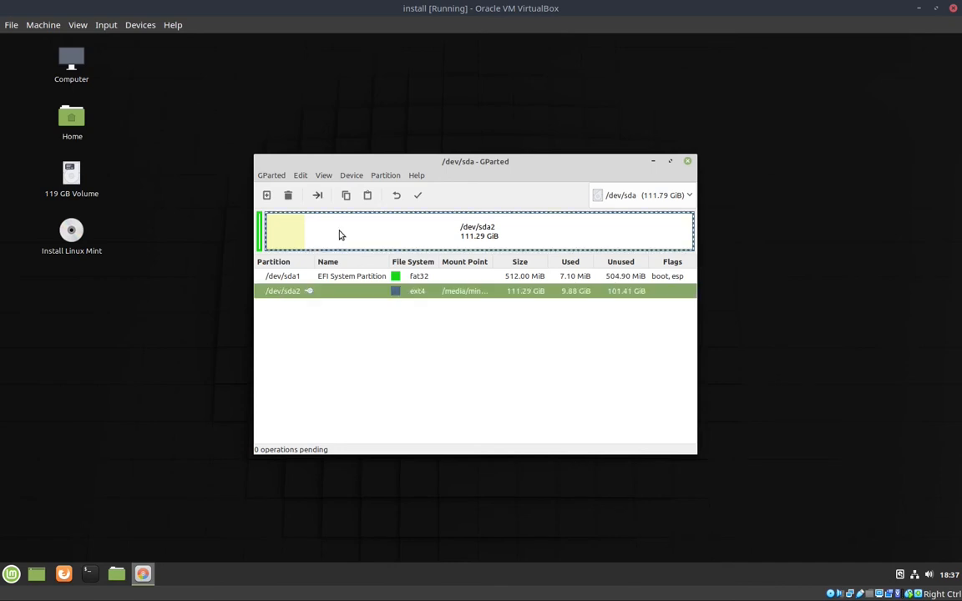
click(386, 177)
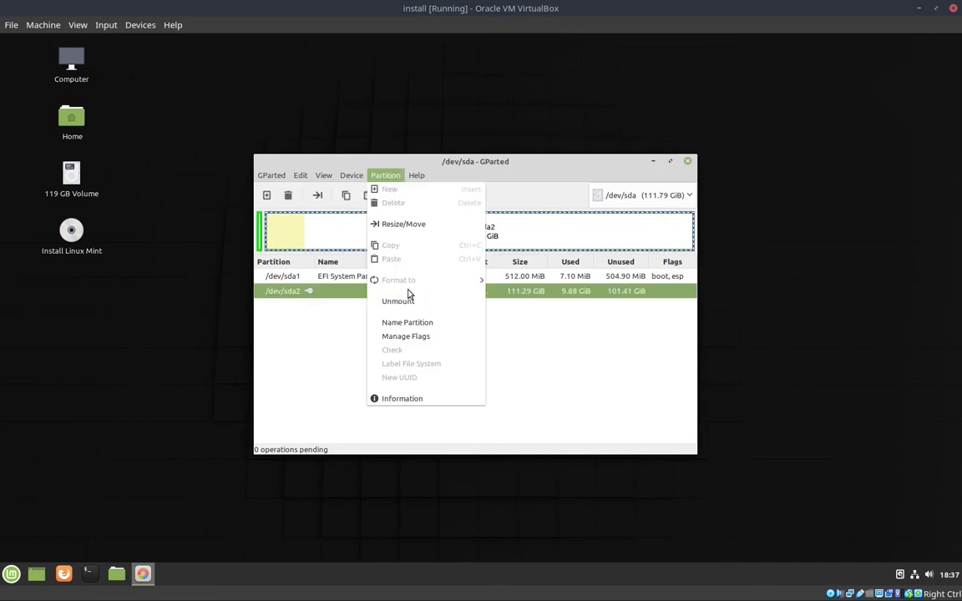
click(405, 301)
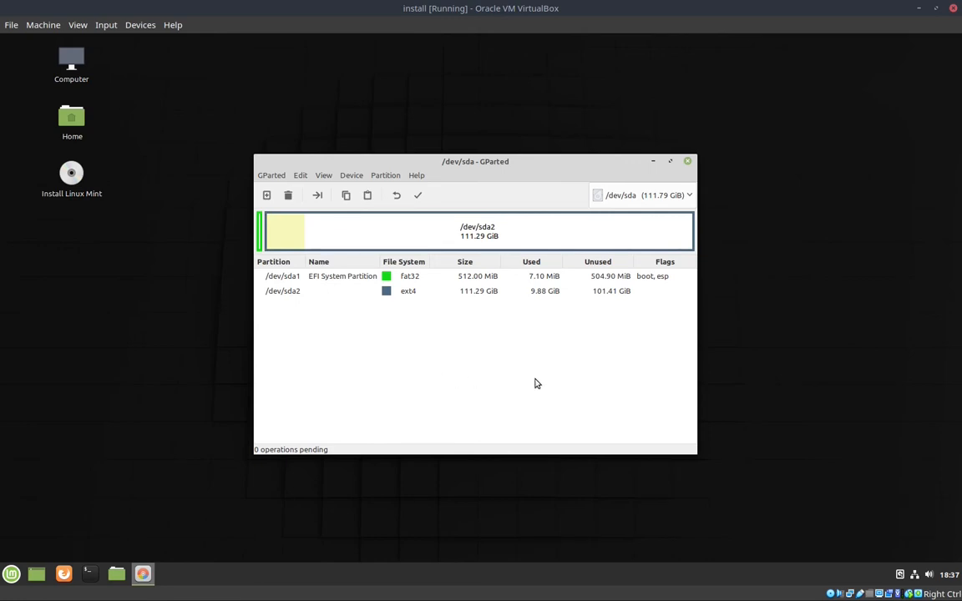
Create a new gpt partition table on /dev/sda, erasing the entire disk
click(351, 175)
click(371, 189)
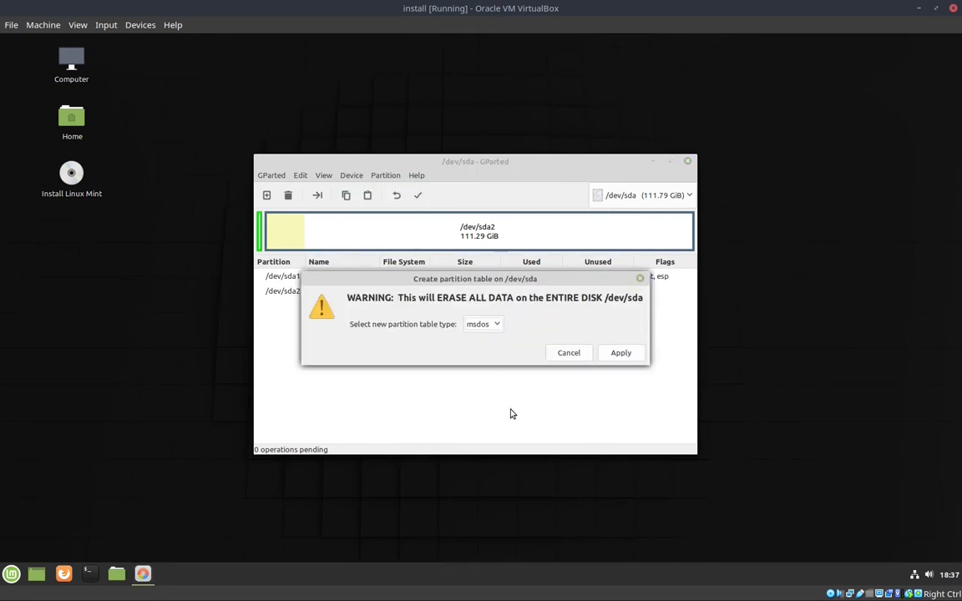
click(499, 325)
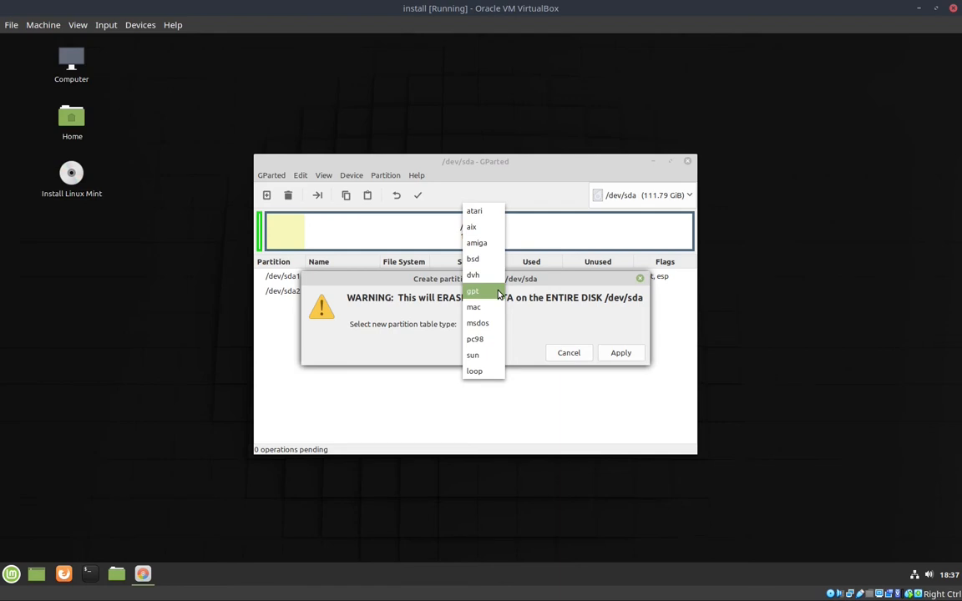
click(492, 291)
click(618, 354)
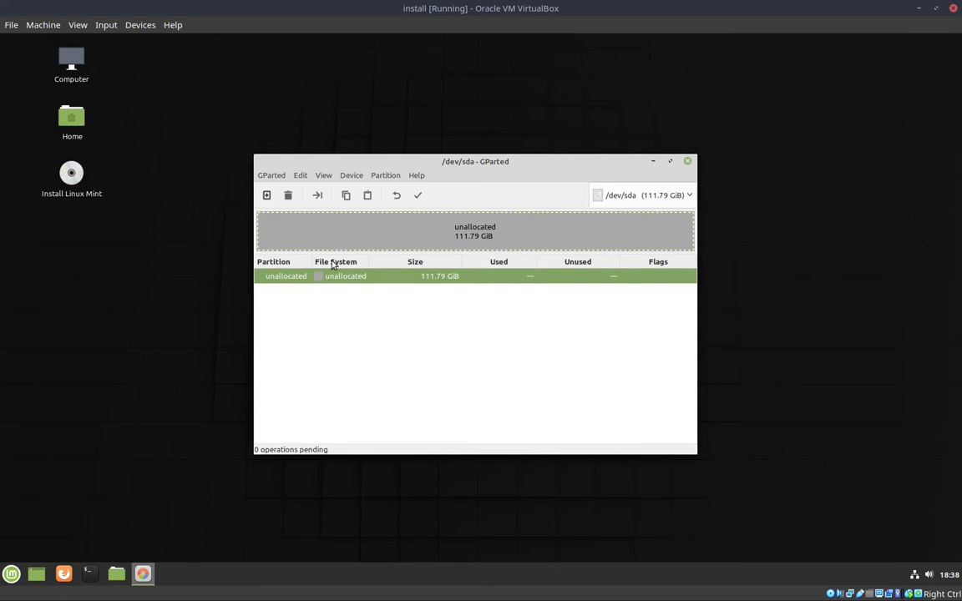
Create a primary ext4 partition filling the unallocated space on /dev/sda and apply the pending operation
click(384, 177)
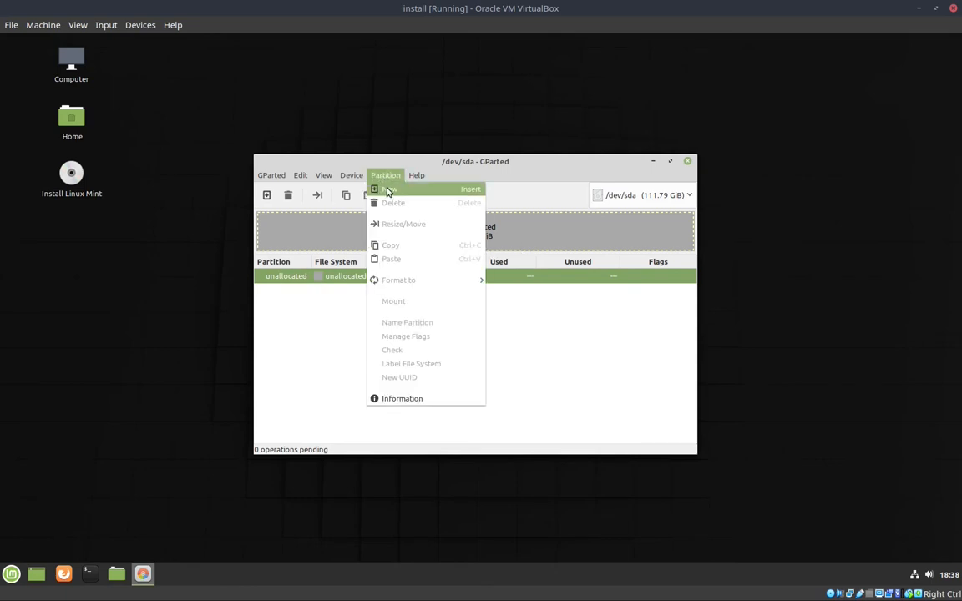
click(389, 189)
click(614, 389)
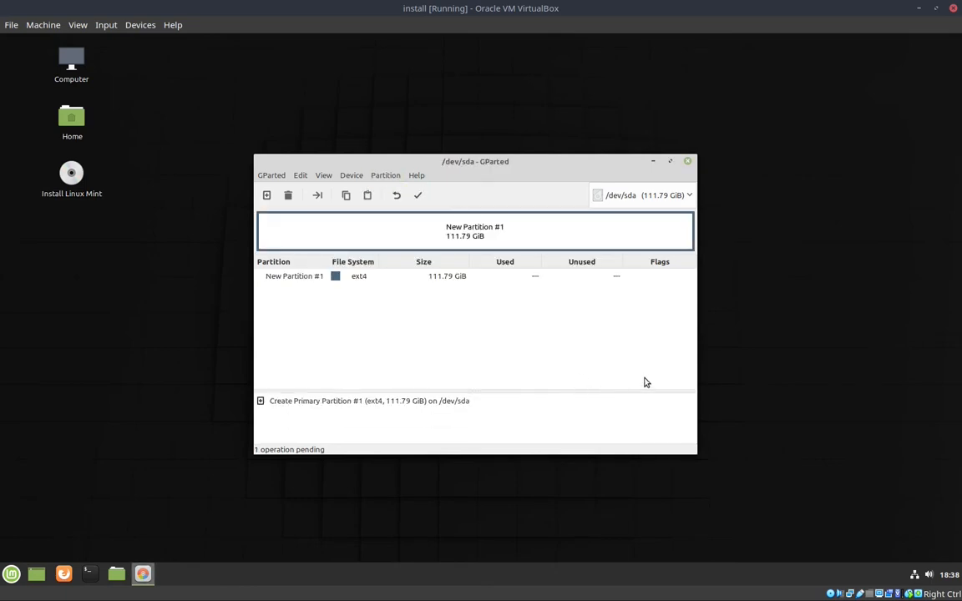
click(417, 195)
click(606, 353)
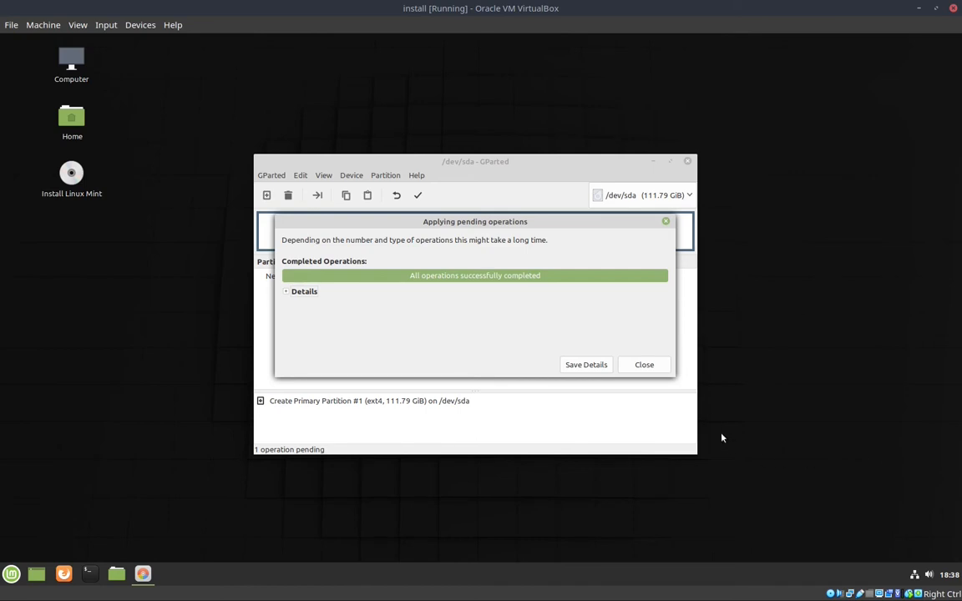
Dismiss the completed operations, close GParted and launch the Linux Mint installer
click(656, 370)
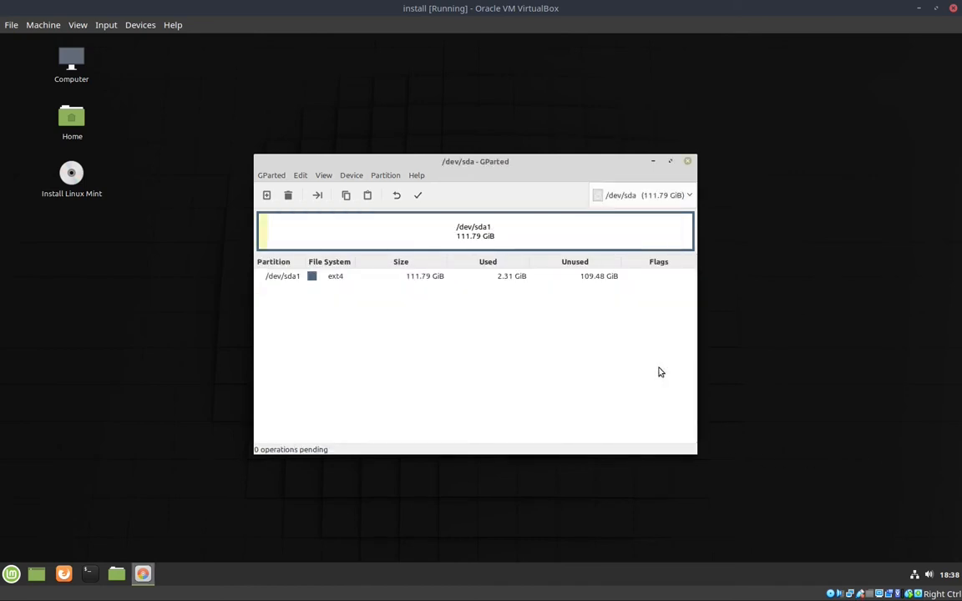
click(687, 161)
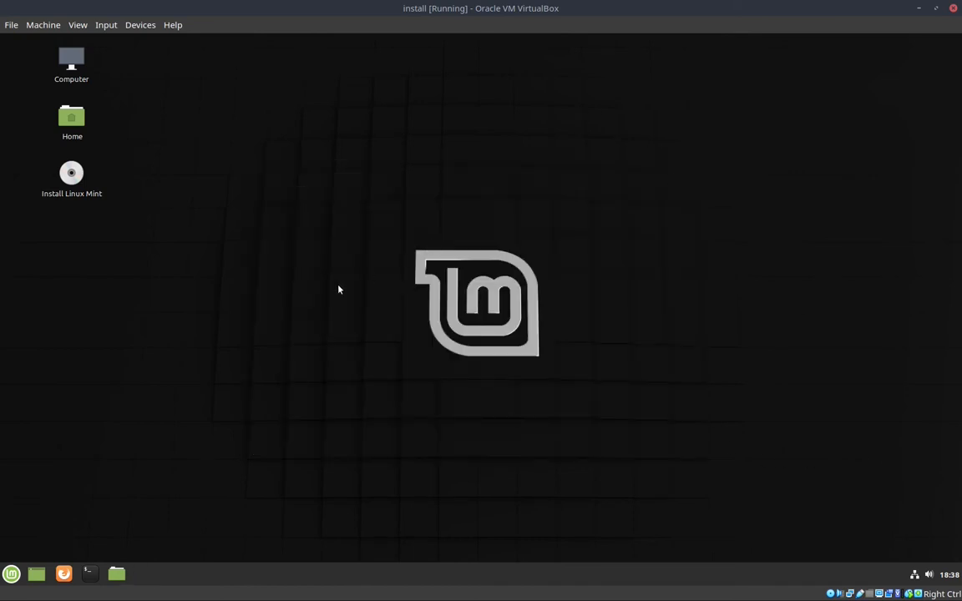
double_click(73, 176)
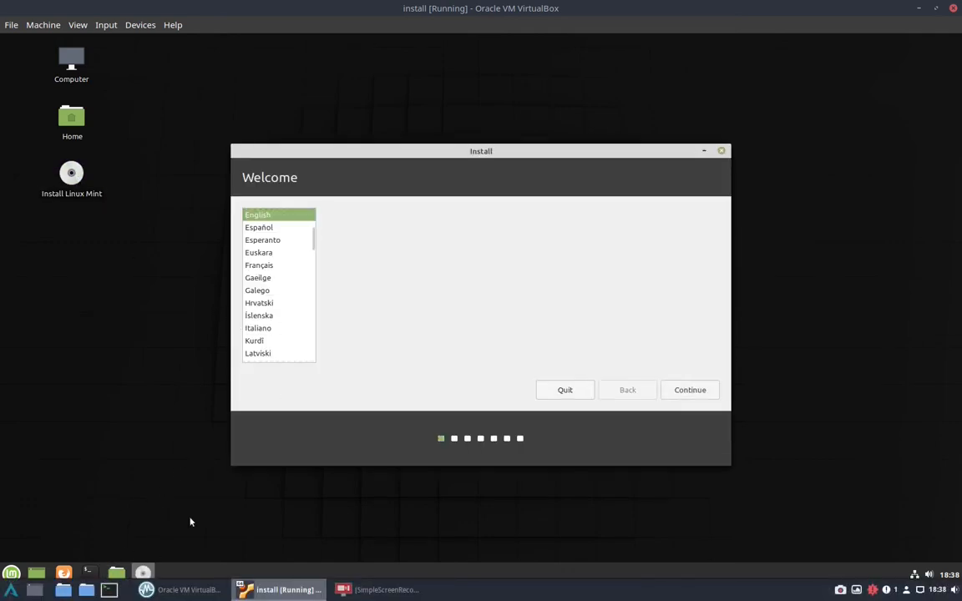
click(128, 517)
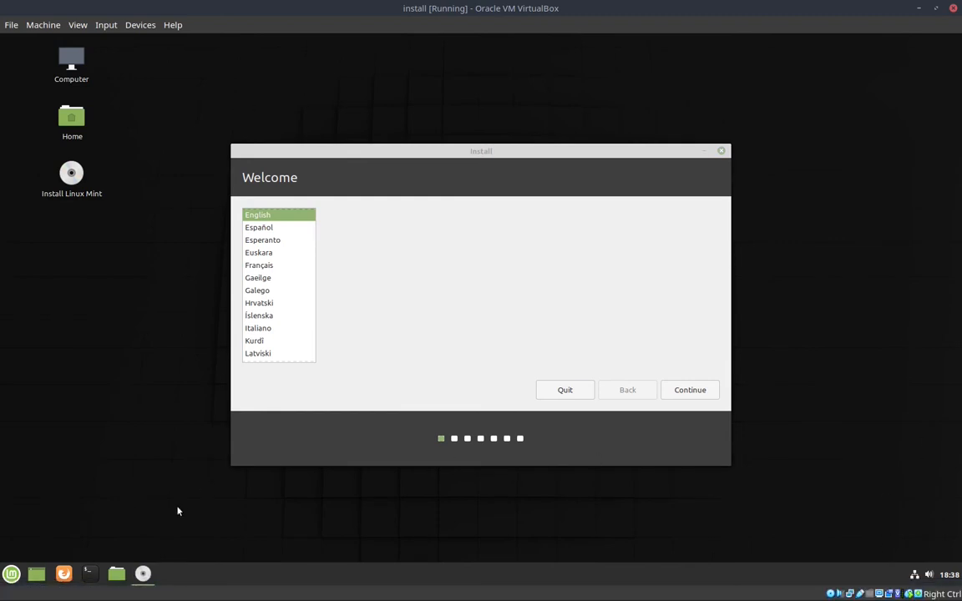
click(118, 573)
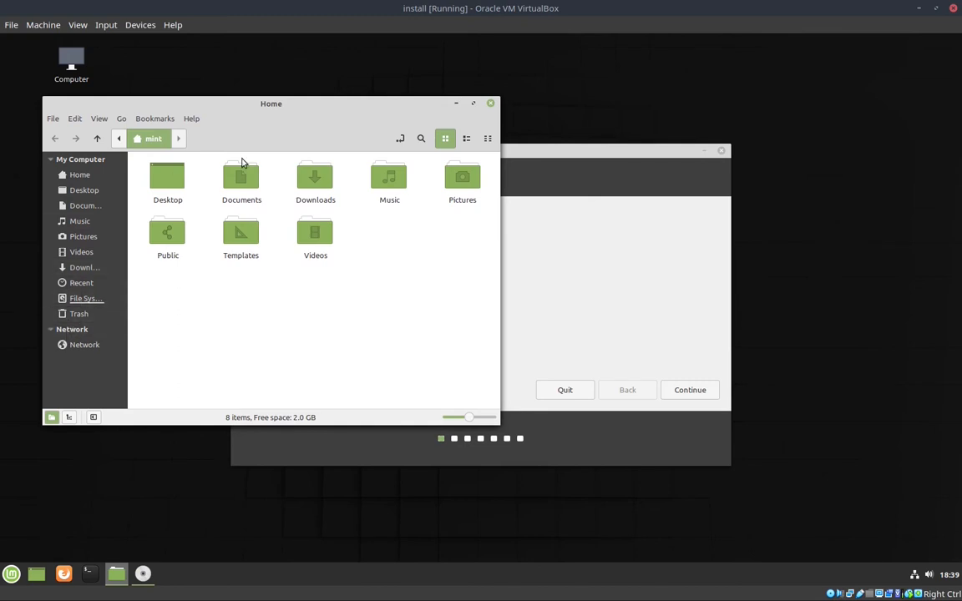
click(490, 104)
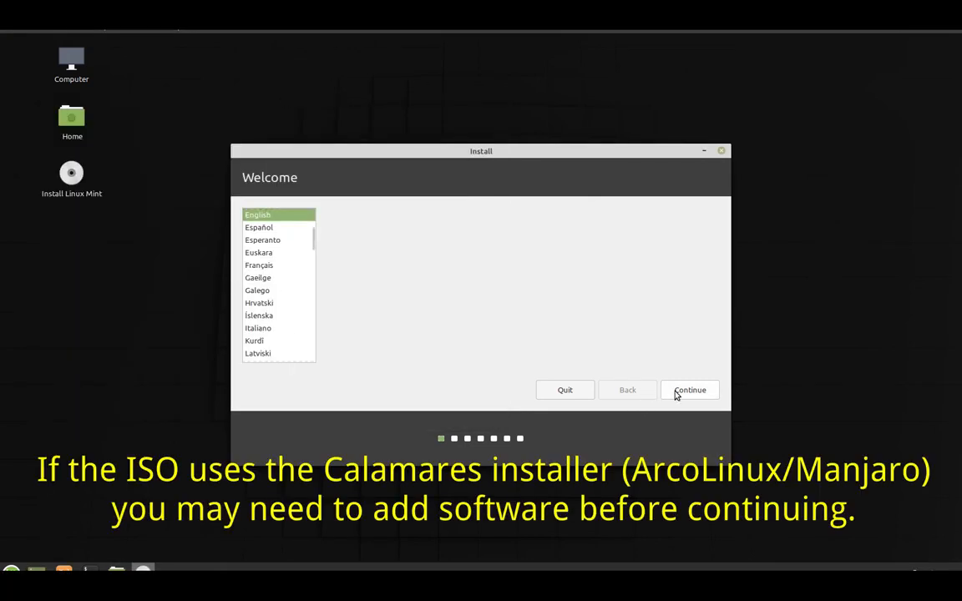
Keep English as the installation language and proceed through the keyboard layout and third-party software pages to the installation type
click(675, 390)
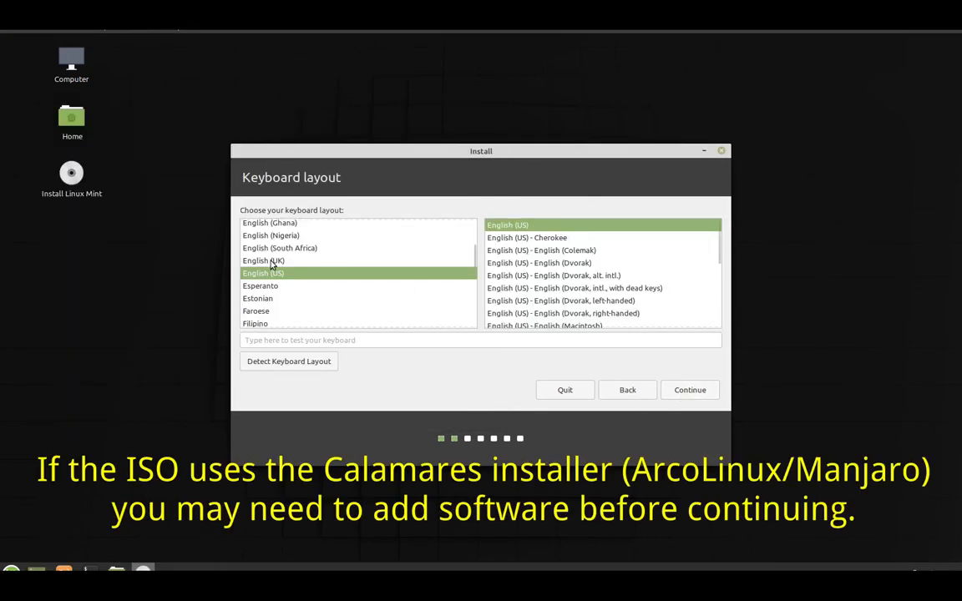
click(684, 391)
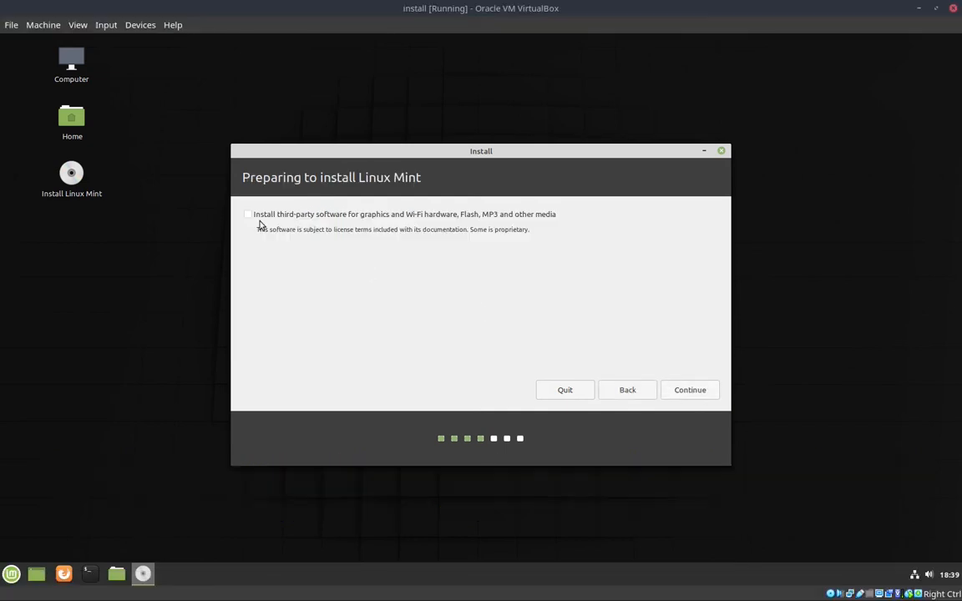
click(691, 390)
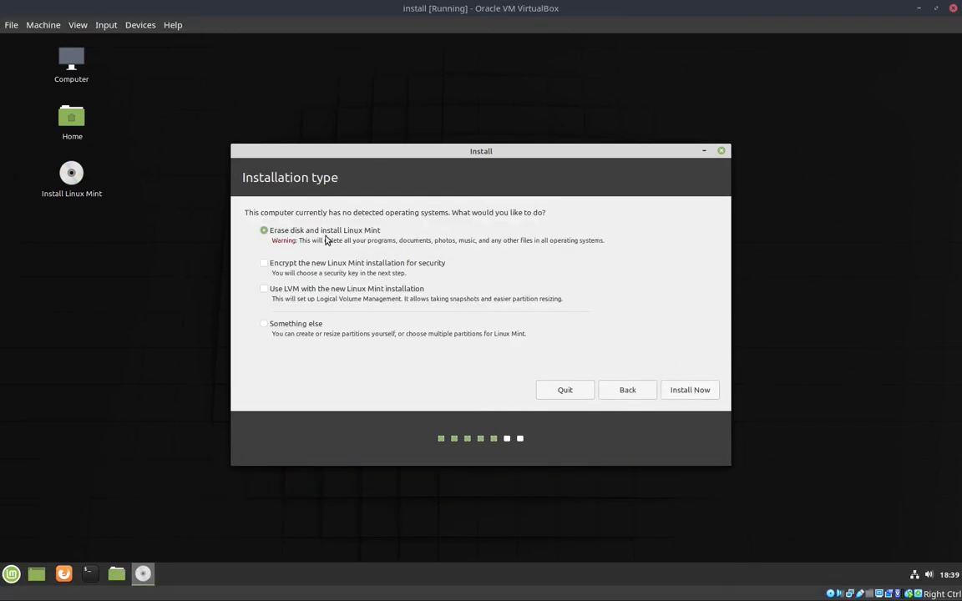
Install Linux Mint by erasing the whole disk, write the ESP and ext4 partition changes to sda, and keep London as the location
click(687, 390)
drag(397, 340, 256, 341)
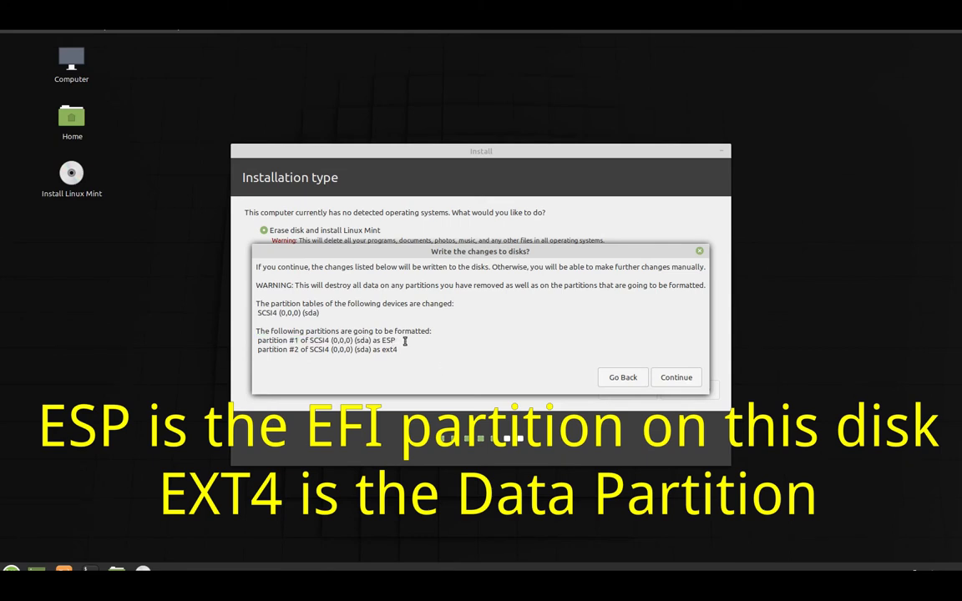
drag(397, 350, 255, 350)
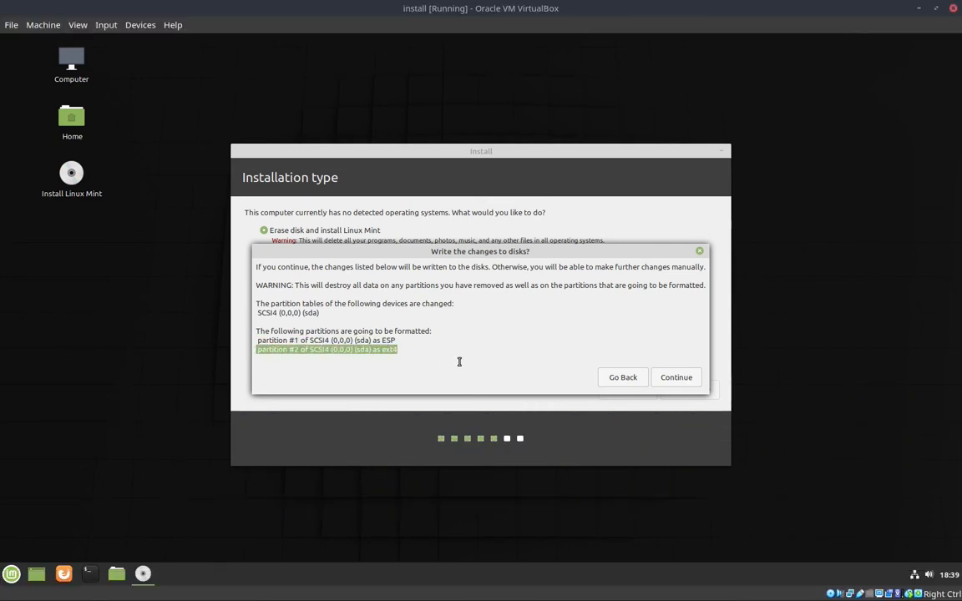
click(690, 382)
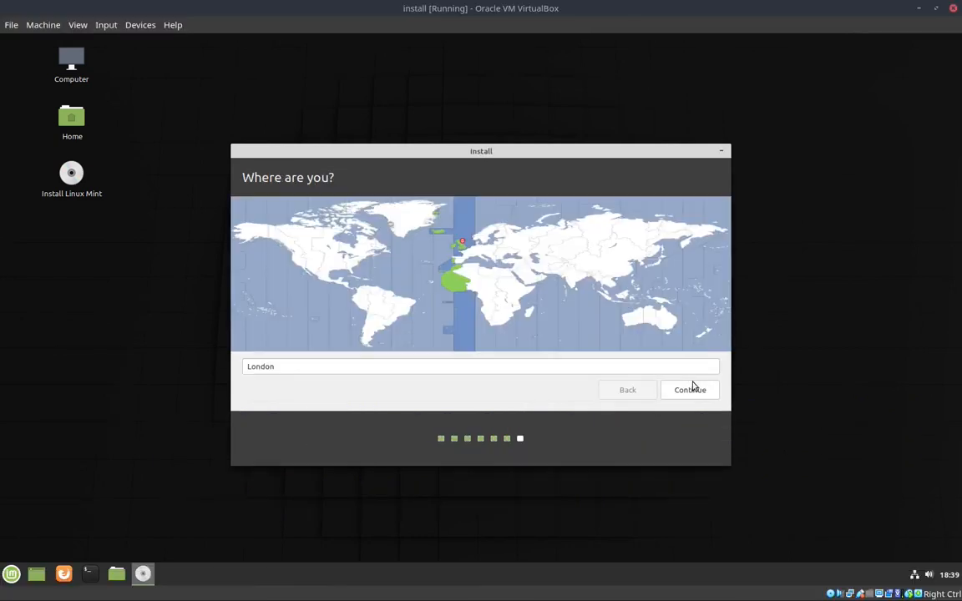
click(695, 394)
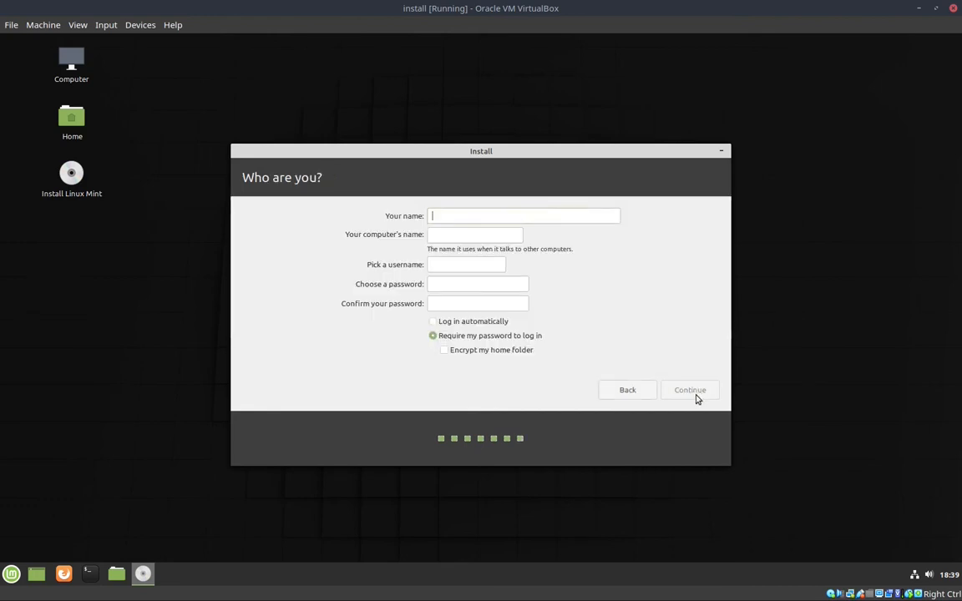
Enter the user's name for the new account and set the computer's name to mintuefiusb
text(steve)
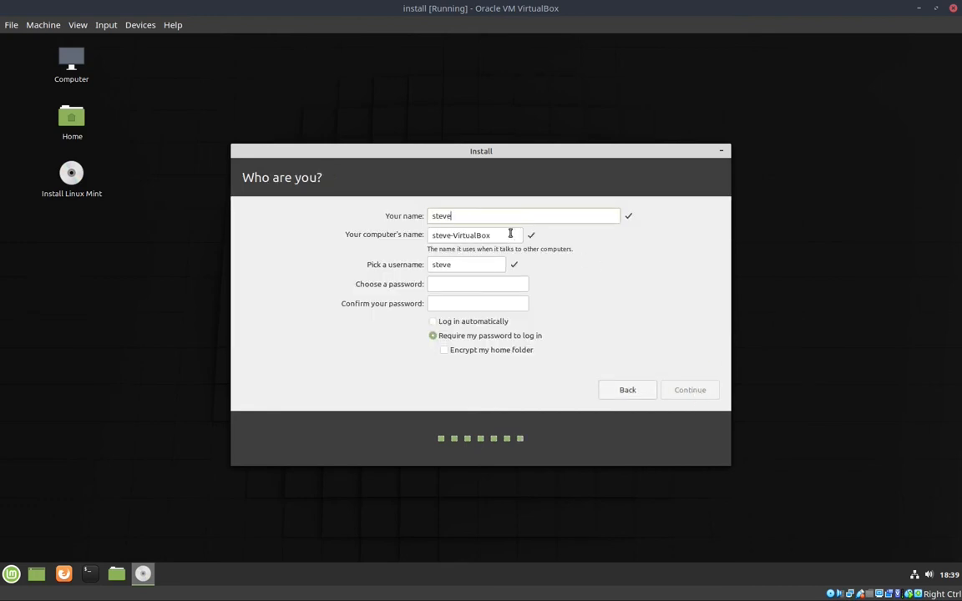
key(Tab)
text(mint)
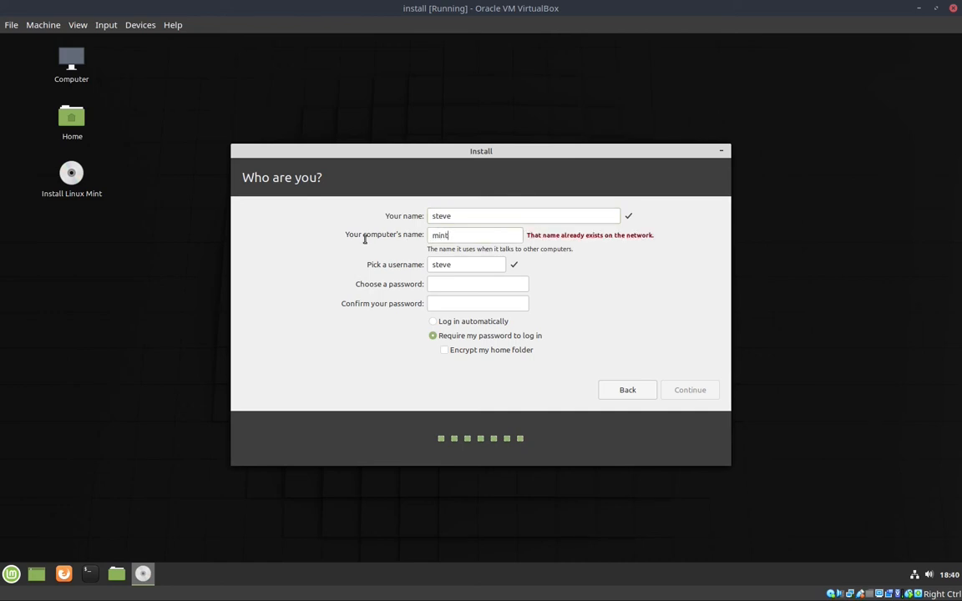
text(usb)
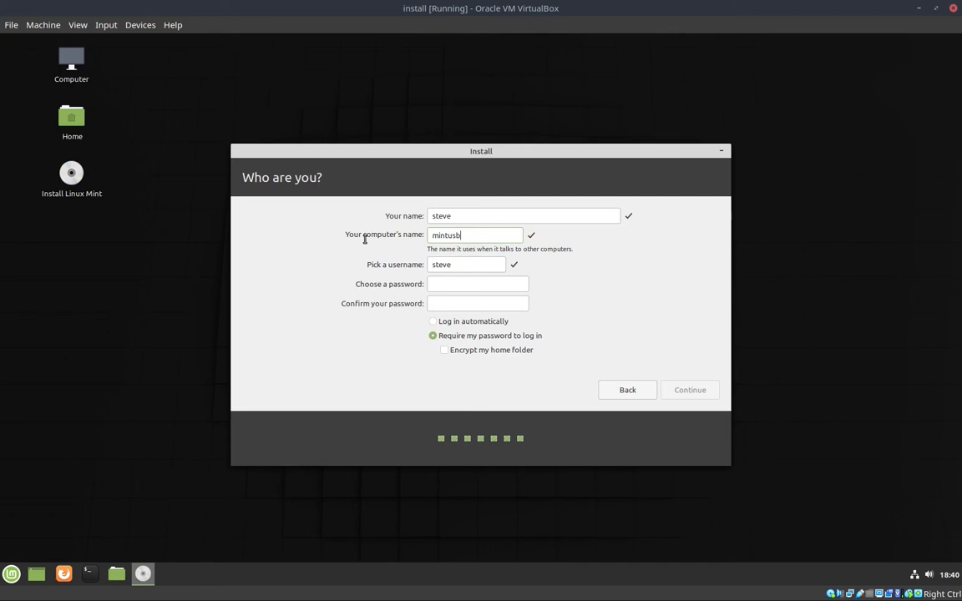
text(uefi)
Set and confirm the account password, run the installation to completion and restart the machine
click(475, 285)
text(*******)
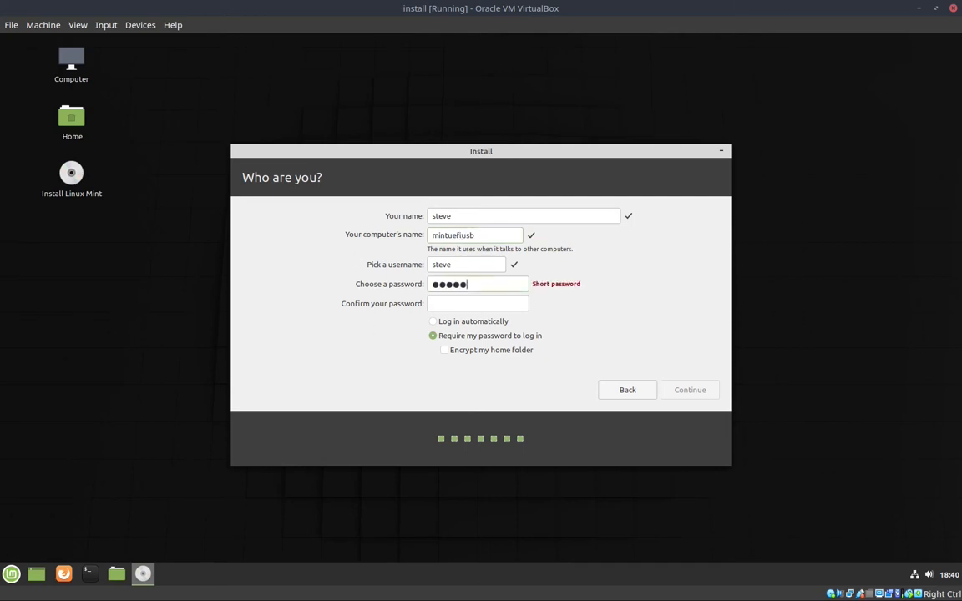
click(510, 303)
text(*******)
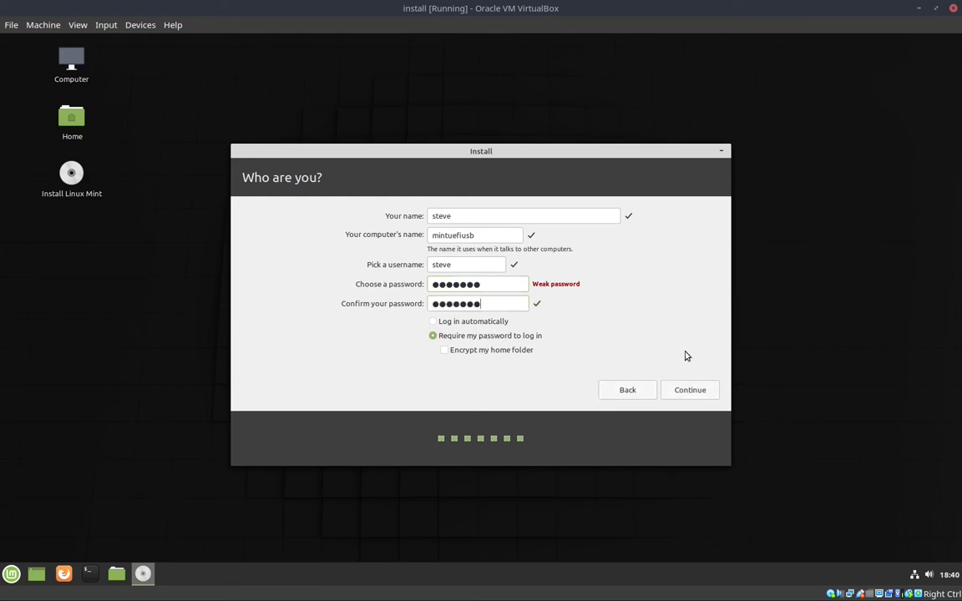
click(688, 391)
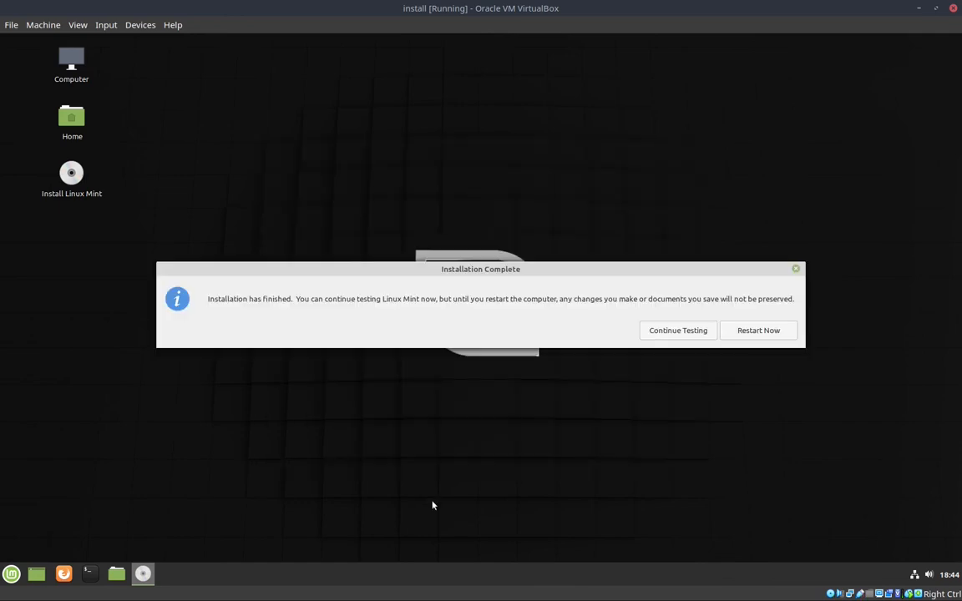
click(761, 332)
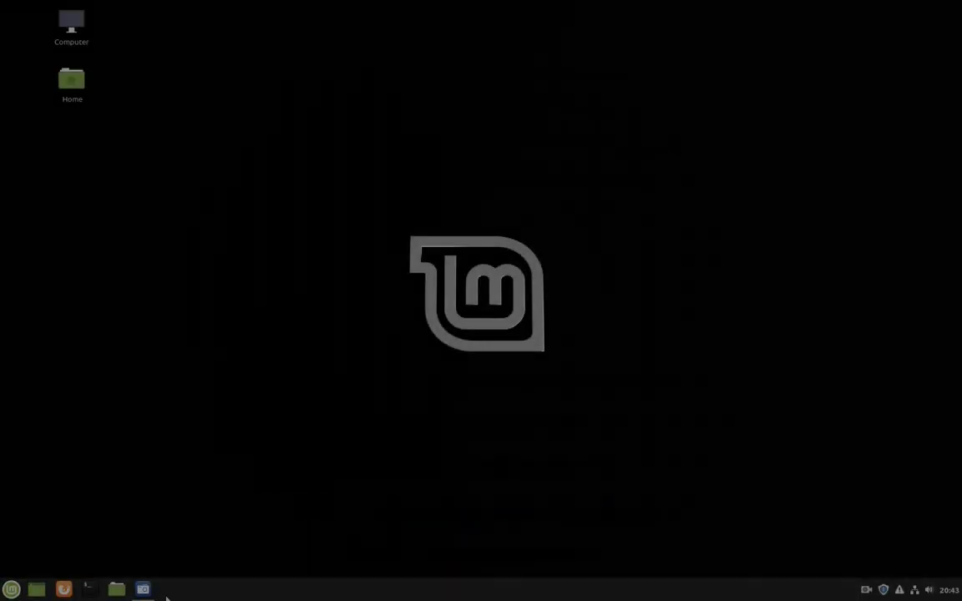
Search the applications of the newly installed Linux Mint system for the Welcome Screen
mouse_move(144, 591)
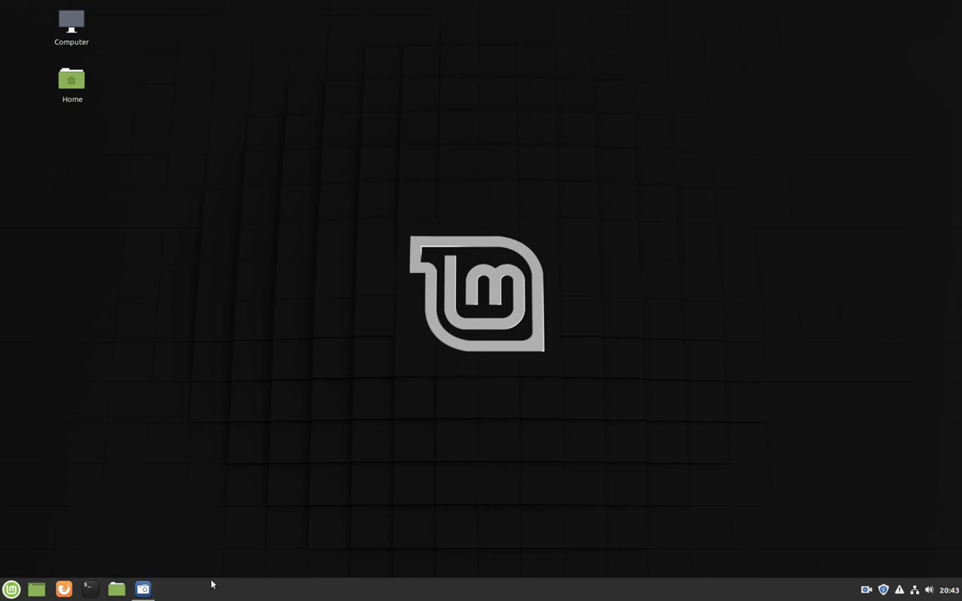
click(11, 590)
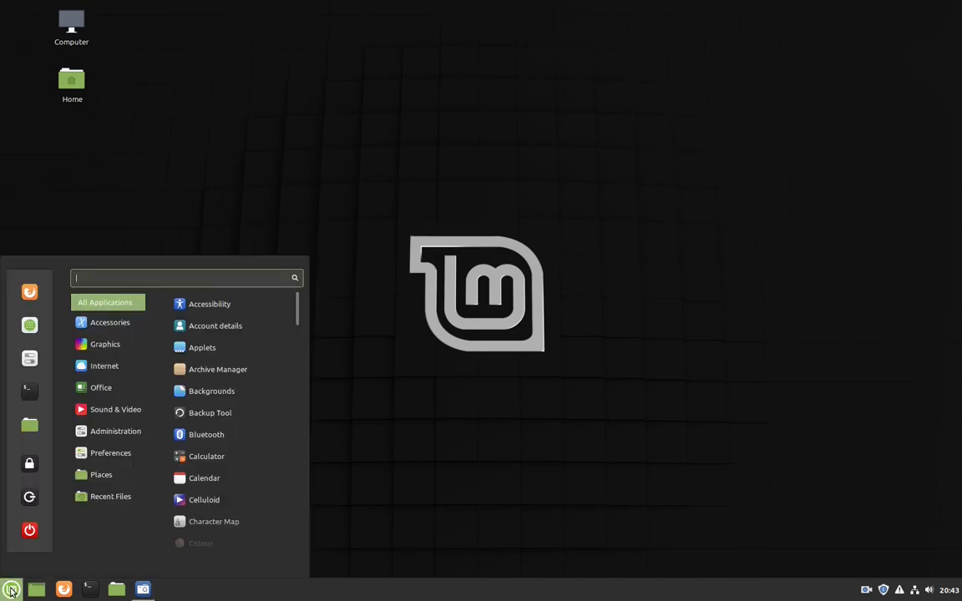
text(welc)
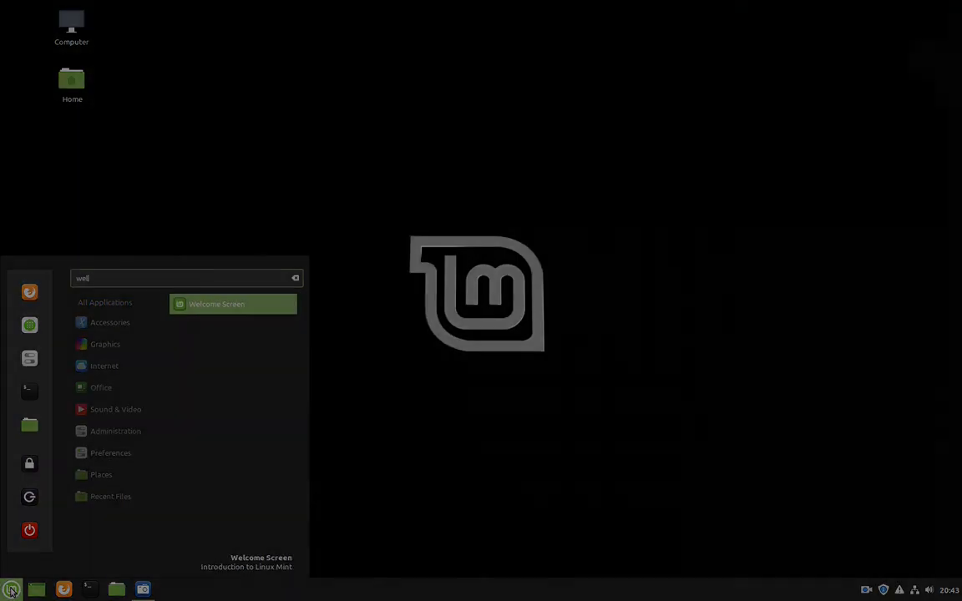